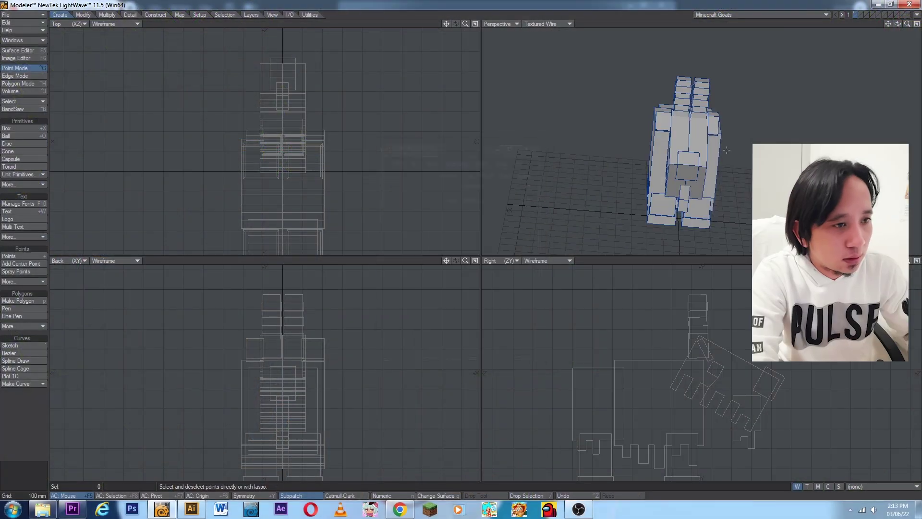
Step: Select all connected polygons of the goat's head
{"action": "left_click_drag", "start_coordinate": [673, 144], "coordinate": [714, 149], "text": "alt"}
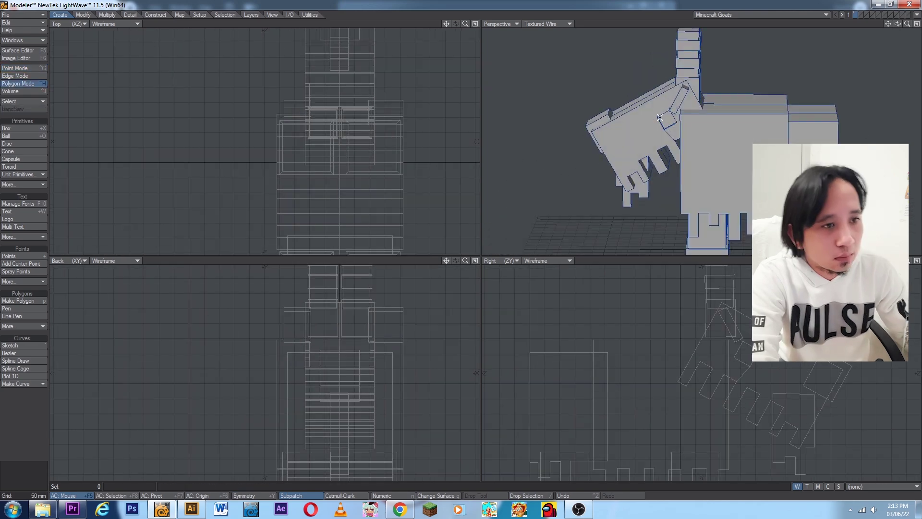
{"action": "left_click_drag", "start_coordinate": [638, 120], "coordinate": [663, 124], "text": "alt"}
{"action": "left_click_drag", "start_coordinate": [593, 94], "coordinate": [613, 130]}
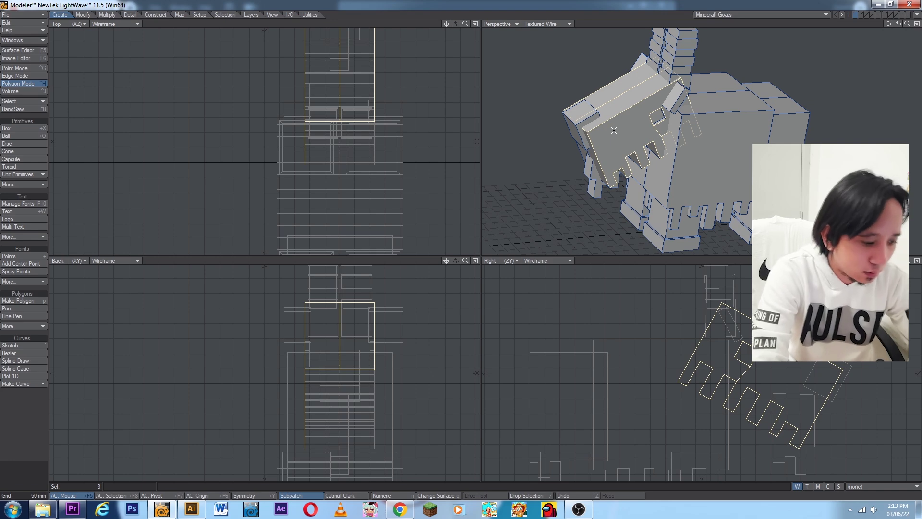
{"action": "key", "text": "bracketright"}
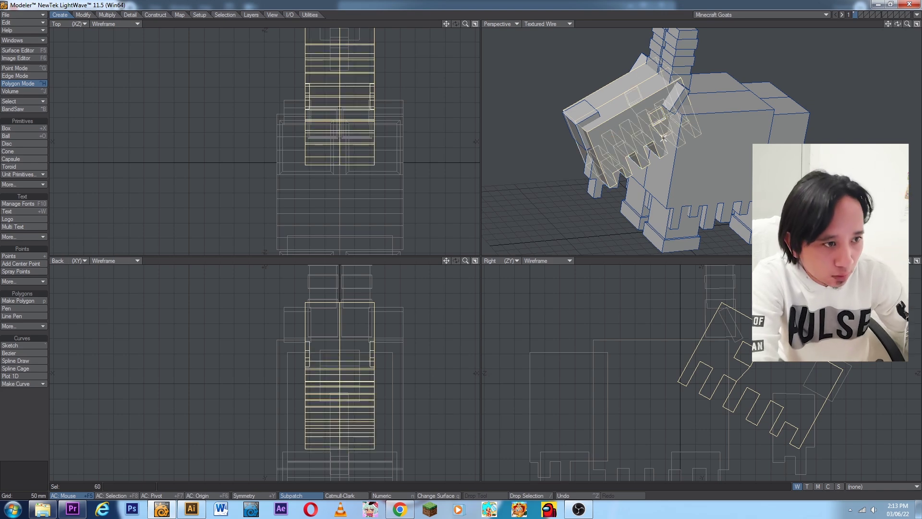
{"action": "left_click_drag", "start_coordinate": [678, 137], "coordinate": [686, 154], "text": "alt"}
Step: Add the front body, the rear body and the legs on the visible side to the selection, including all their connected polygons
{"action": "left_click", "coordinate": [713, 155]}
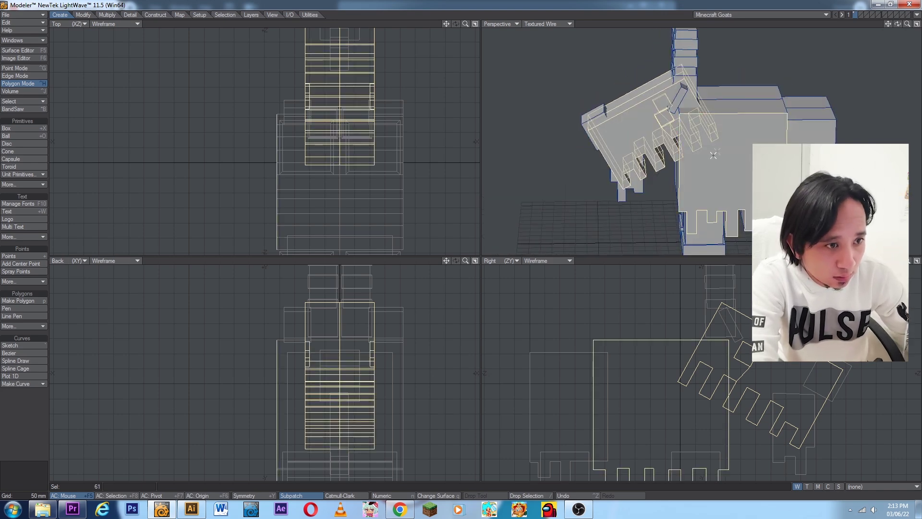
{"action": "left_click", "coordinate": [750, 98]}
{"action": "left_click", "coordinate": [802, 142]}
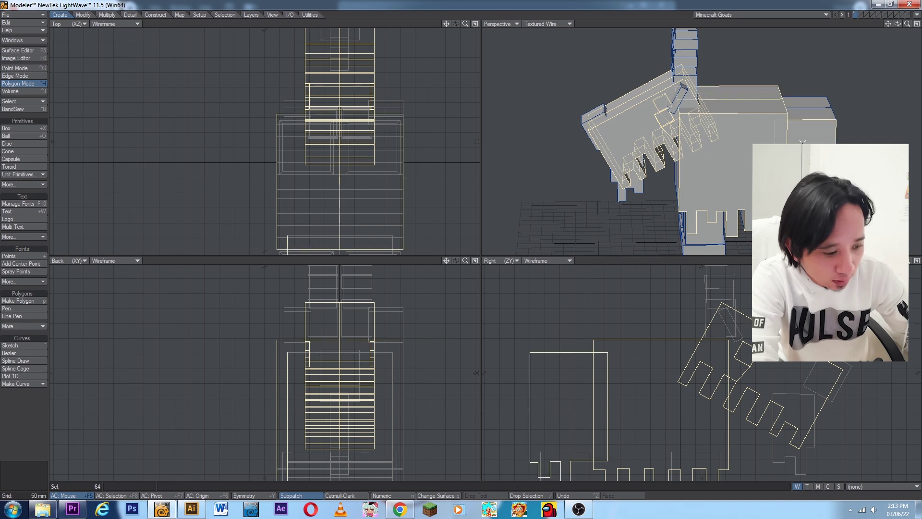
{"action": "left_click", "coordinate": [708, 222]}
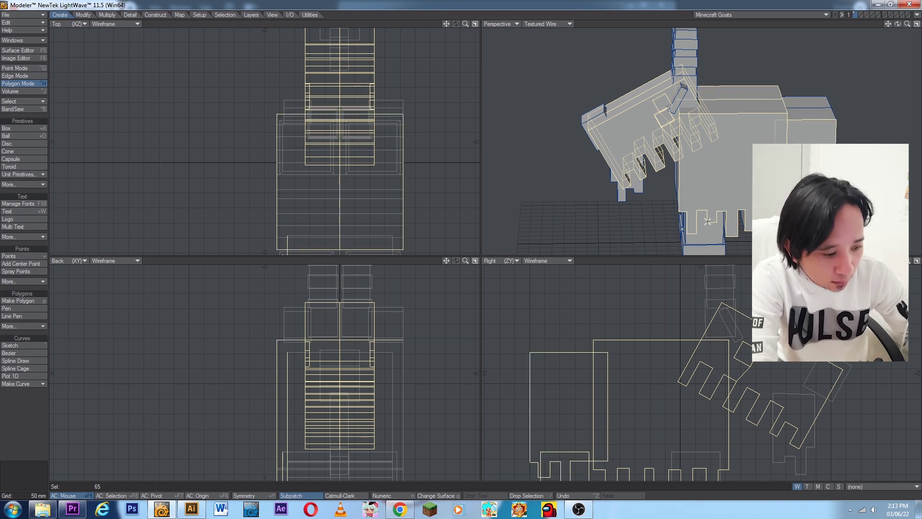
{"action": "left_click", "coordinate": [704, 234]}
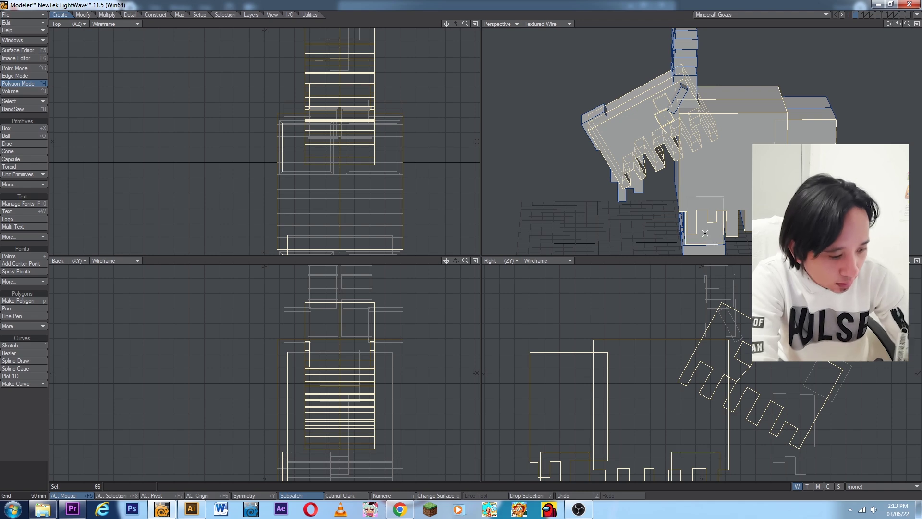
{"action": "key", "text": "bracketright"}
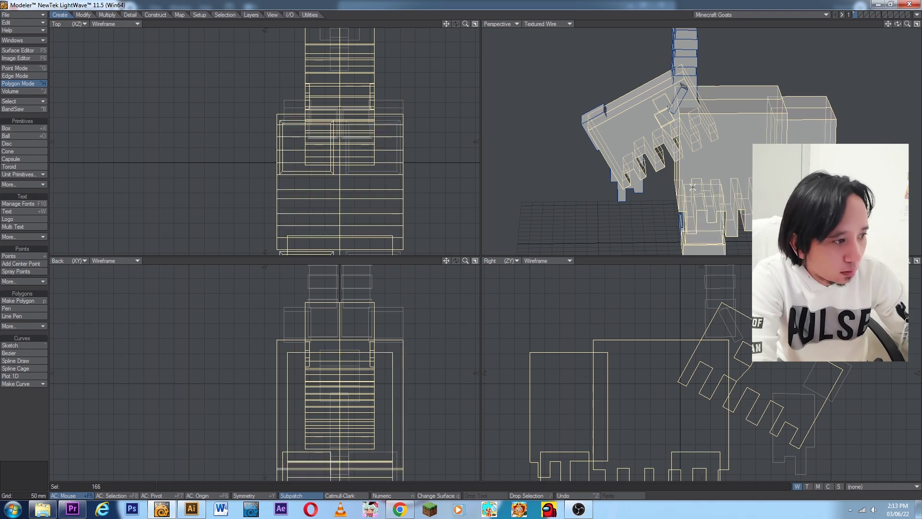
Step: Turn on Symmetry and add the legs on the other side and the beard to the polygon selection
{"action": "left_click_drag", "start_coordinate": [776, 122], "coordinate": [680, 158], "text": "alt"}
{"action": "scroll", "coordinate": [747, 116], "scroll_direction": "down", "scroll_amount": 2}
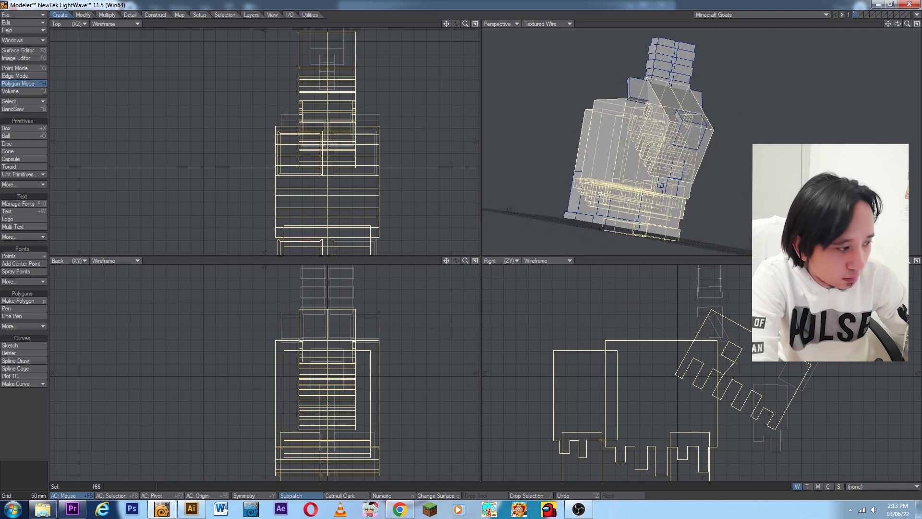
{"action": "left_click", "coordinate": [623, 204]}
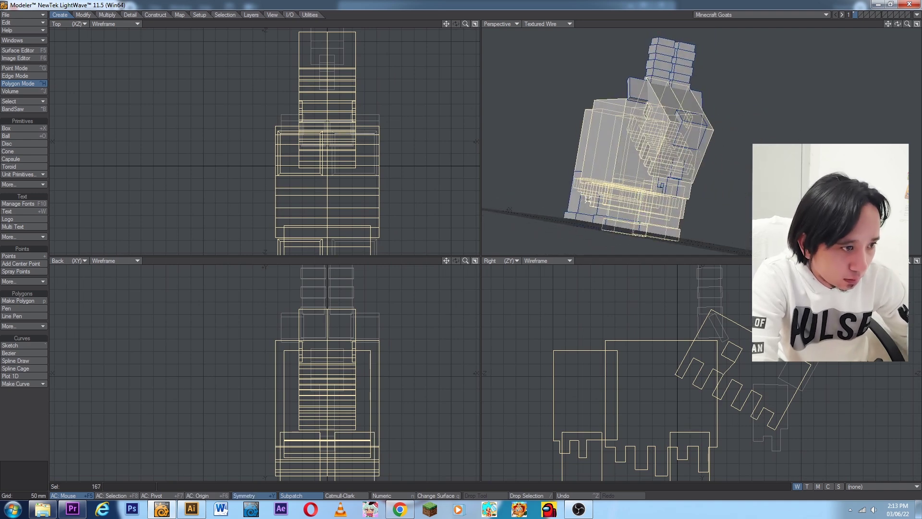
{"action": "left_click", "coordinate": [573, 196]}
{"action": "left_click_drag", "start_coordinate": [573, 196], "coordinate": [681, 128], "text": "alt"}
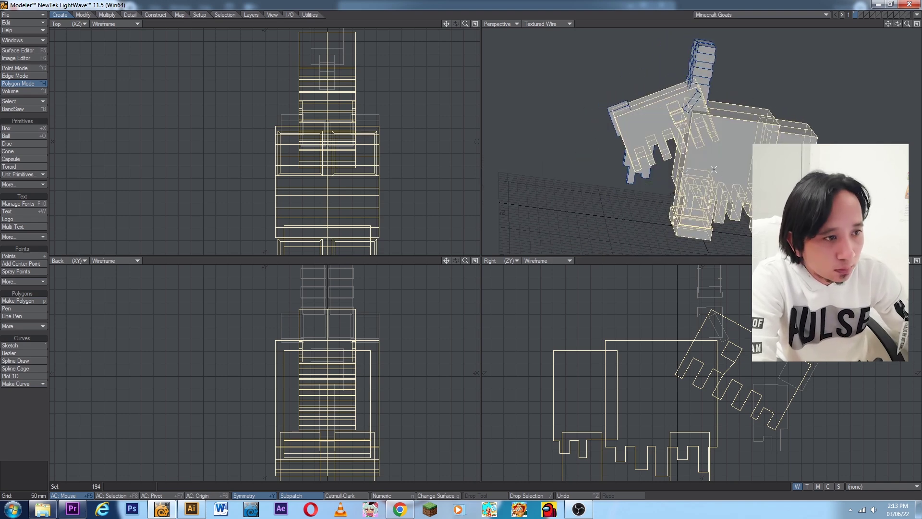
{"action": "left_click", "coordinate": [644, 168]}
{"action": "left_click", "coordinate": [645, 166]}
Step: Move the selected head, body, leg and beard polygons into the second layer and fit them in view
{"action": "key", "text": "x"}
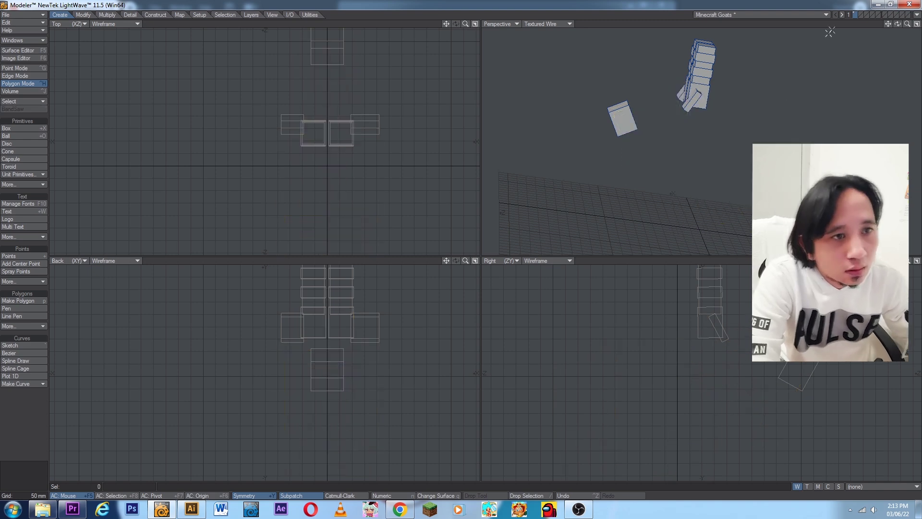
{"action": "left_click", "coordinate": [860, 16]}
{"action": "key", "text": "ctrl+v"}
{"action": "key", "text": "a"}
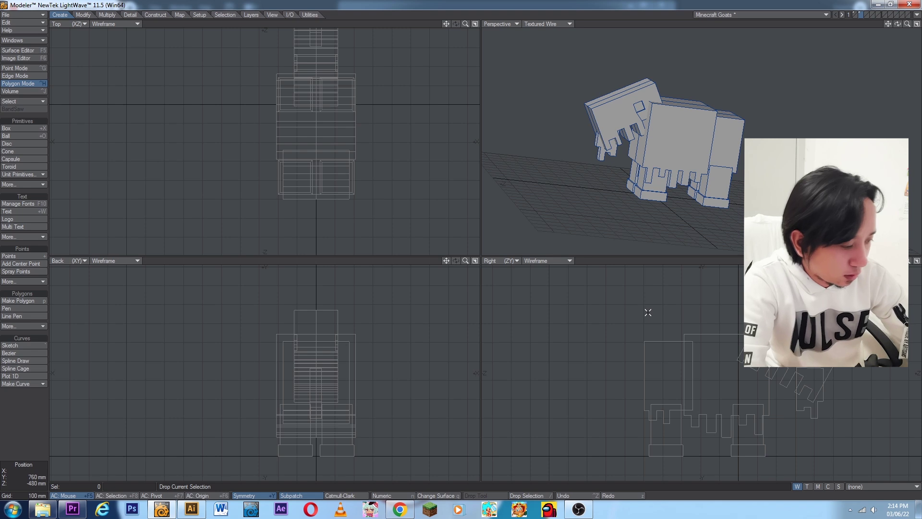
Step: Assign a new surface named Skin to the geometry in the second layer
{"action": "key", "text": "q"}
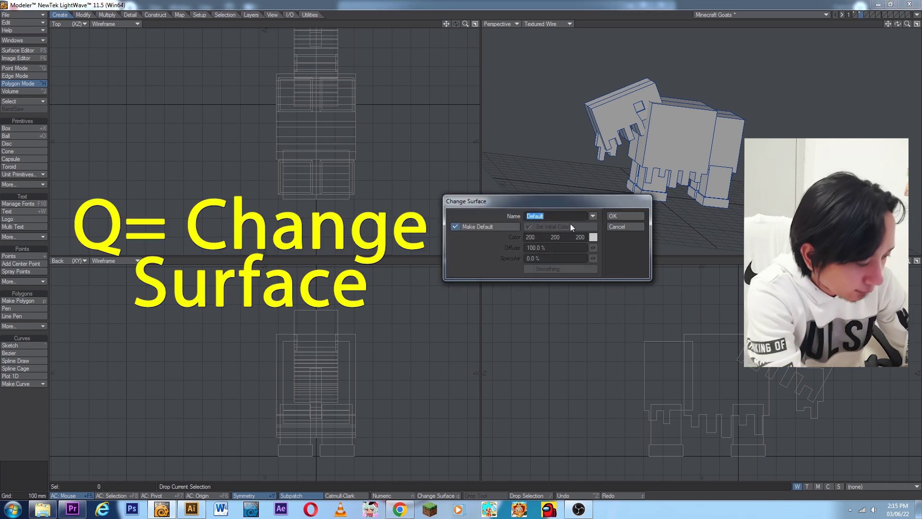
{"action": "type", "text": "Skin"}
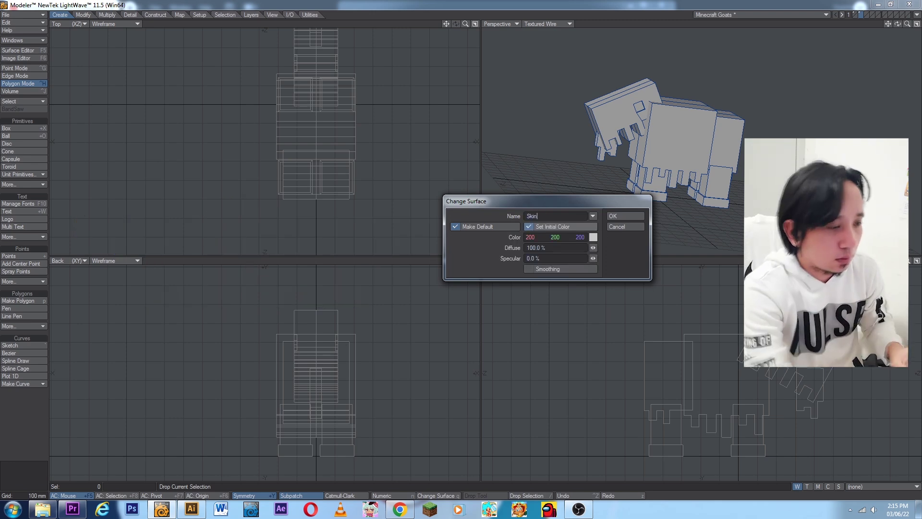
{"action": "left_click", "coordinate": [625, 216]}
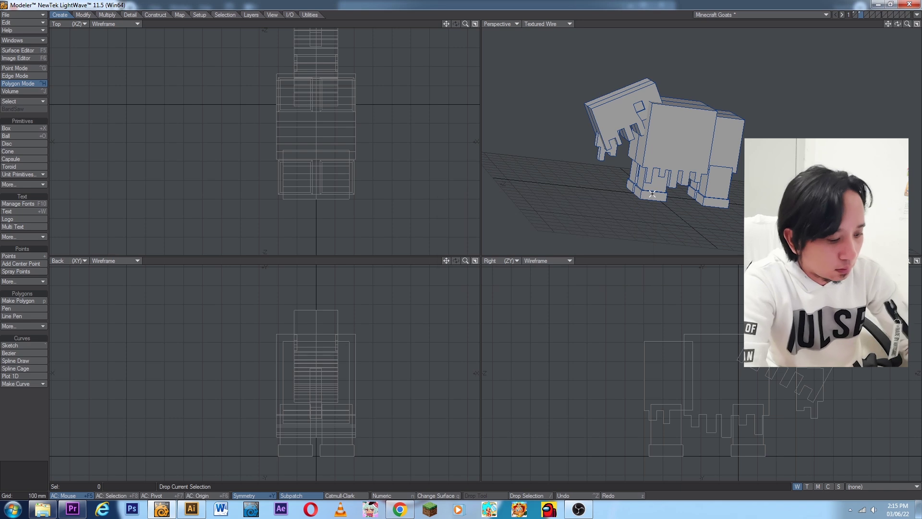
Step: Move the goat's two eye polygons from the second layer to the first layer
{"action": "left_click", "coordinate": [639, 105]}
{"action": "left_click_drag", "start_coordinate": [627, 106], "coordinate": [662, 131], "text": "alt"}
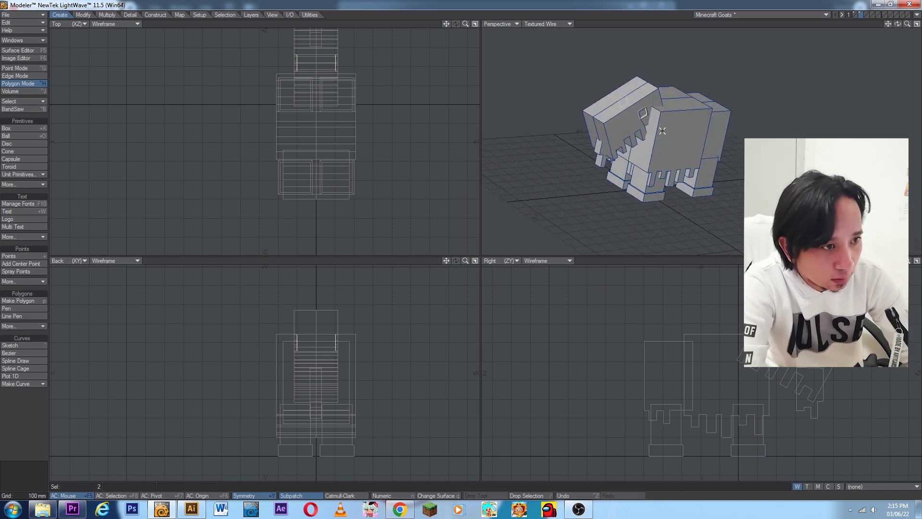
{"action": "key", "text": "slash"}
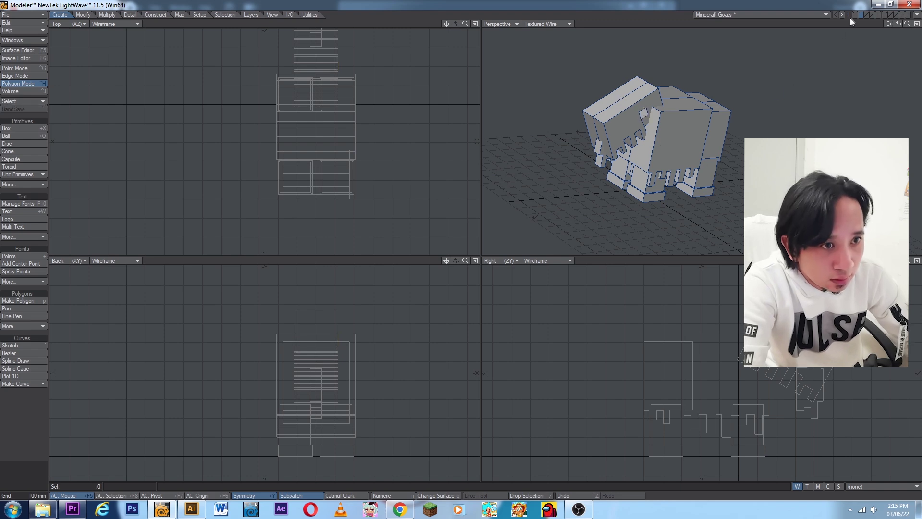
{"action": "left_click", "coordinate": [855, 15]}
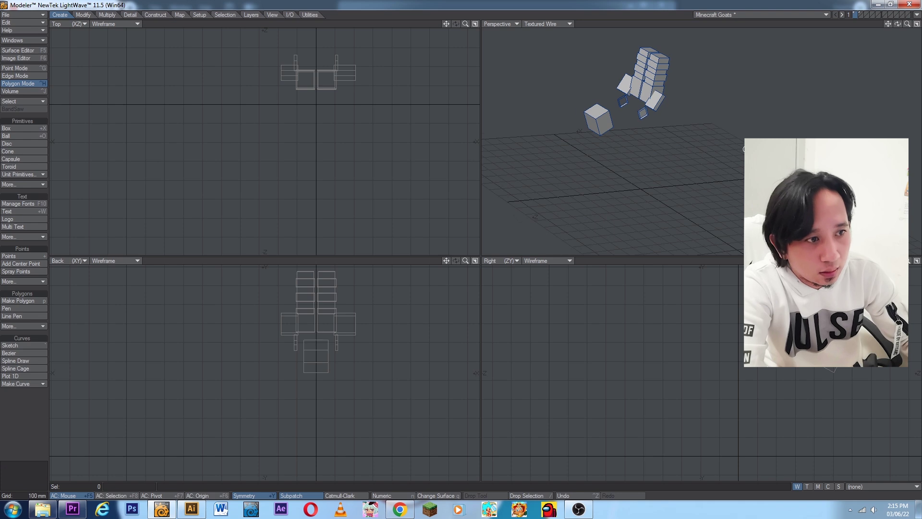
{"action": "left_click_drag", "start_coordinate": [743, 149], "coordinate": [674, 143], "text": "alt"}
{"action": "left_click_drag", "start_coordinate": [627, 114], "coordinate": [630, 154], "text": "alt+shift"}
{"action": "left_click_drag", "start_coordinate": [629, 155], "coordinate": [696, 154], "text": "alt"}
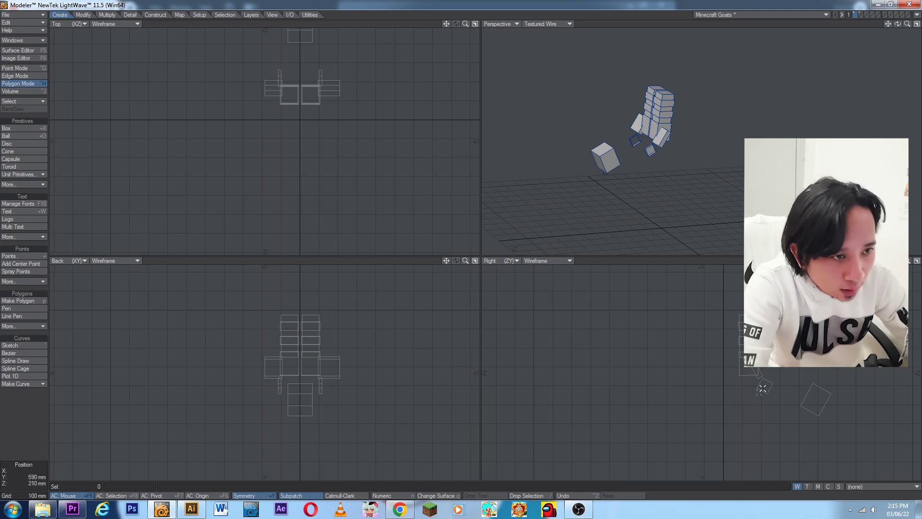
Step: Select the four hooves in the second layer and move them to the first layer
{"action": "left_click", "coordinate": [861, 15]}
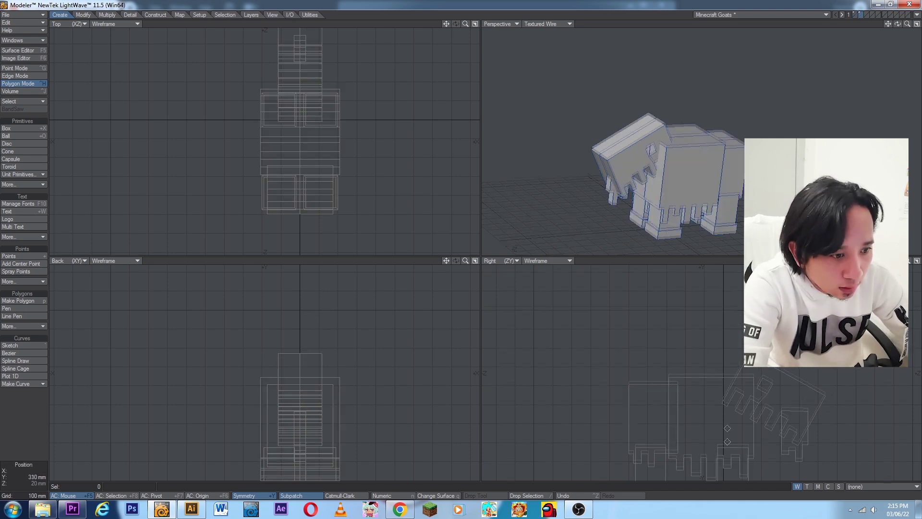
{"action": "key", "text": "g"}
{"action": "mouse_move", "coordinate": [763, 413]}
{"action": "right_mouse_down"}
{"action": "mouse_move", "coordinate": [775, 406]}
{"action": "mouse_move", "coordinate": [718, 403]}
{"action": "mouse_move", "coordinate": [616, 478]}
{"action": "mouse_move", "coordinate": [723, 448]}
{"action": "right_mouse_up"}
{"action": "mouse_move", "coordinate": [809, 412]}
{"action": "right_mouse_down"}
{"action": "mouse_move", "coordinate": [716, 408]}
{"action": "mouse_move", "coordinate": [790, 464]}
{"action": "right_mouse_up"}
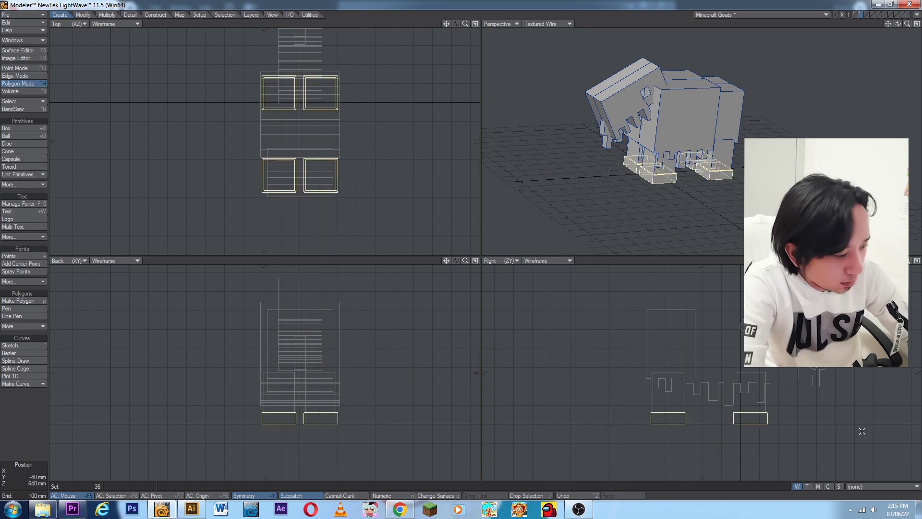
{"action": "key", "text": "ctrl+x"}
{"action": "left_click", "coordinate": [854, 17]}
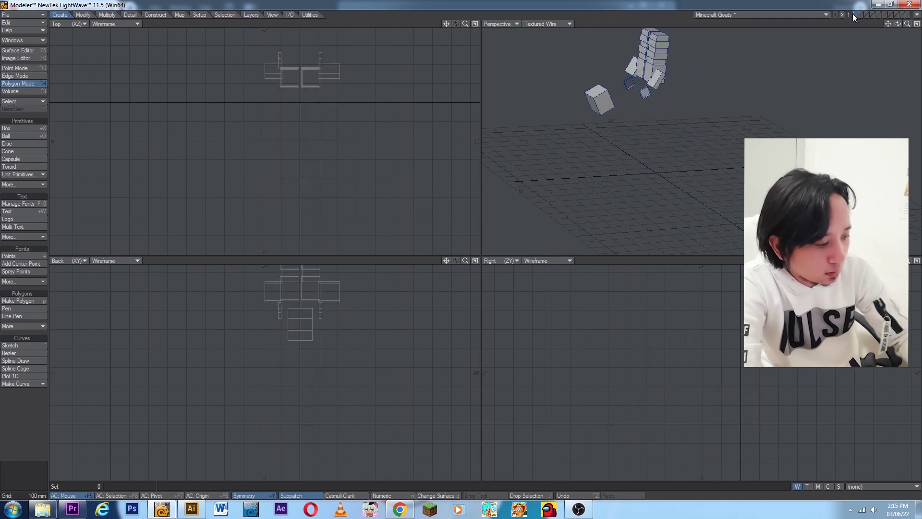
{"action": "key", "text": "ctrl+v"}
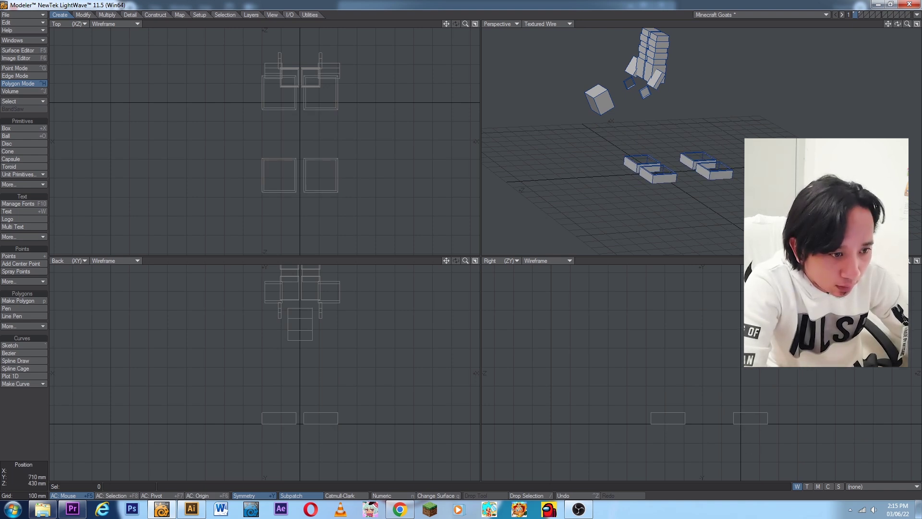
Step: Select the hooves, eyes and nose block in the first layer and assign them a new surface named Black
{"action": "mouse_move", "coordinate": [812, 382]}
{"action": "right_mouse_down"}
{"action": "mouse_move", "coordinate": [575, 396]}
{"action": "mouse_move", "coordinate": [763, 465]}
{"action": "right_mouse_up"}
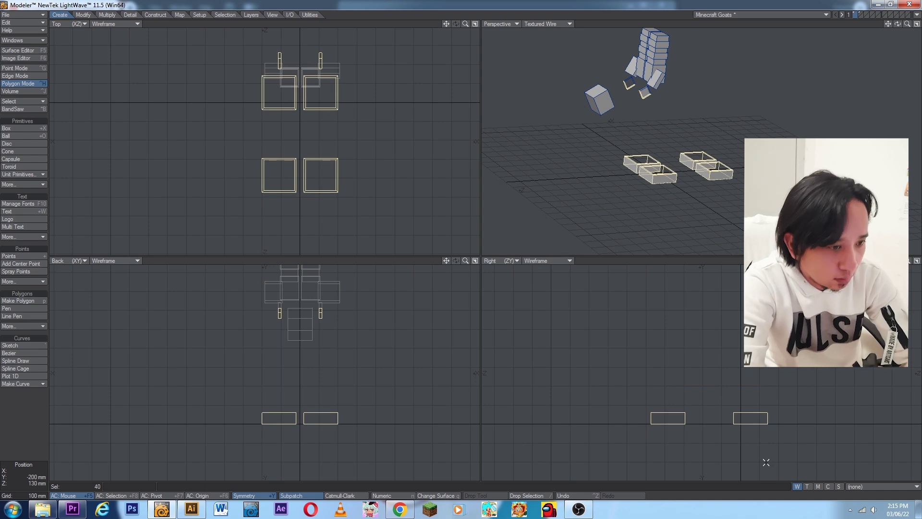
{"action": "key", "text": "bracketright"}
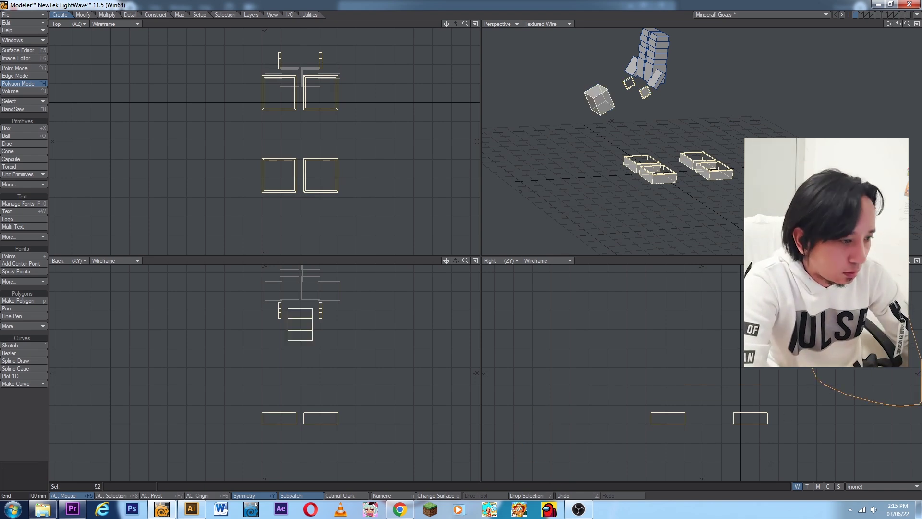
{"action": "key", "text": "q"}
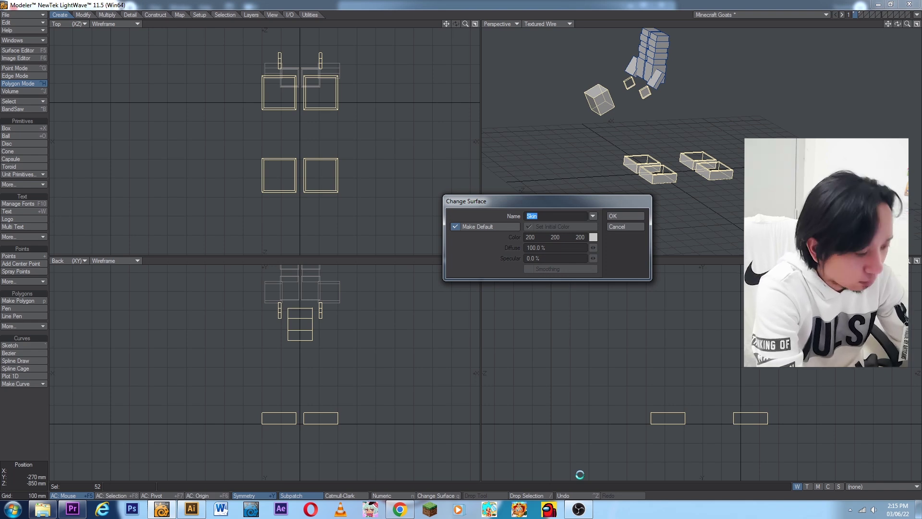
{"action": "type", "text": "Bla"}
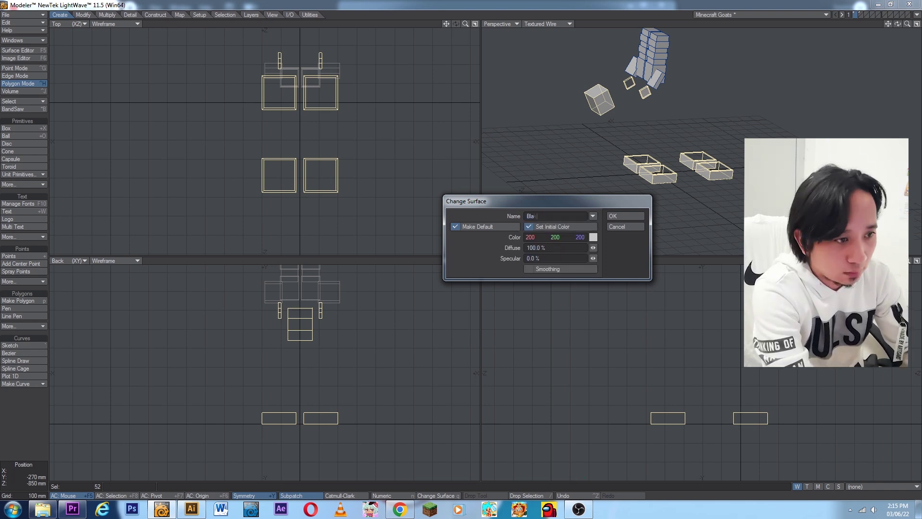
{"action": "type", "text": "ck"}
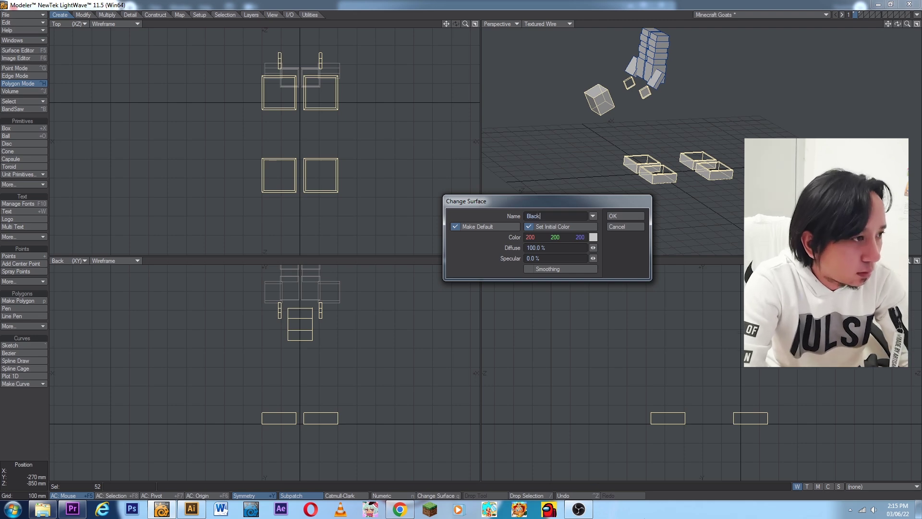
{"action": "key", "text": "Return"}
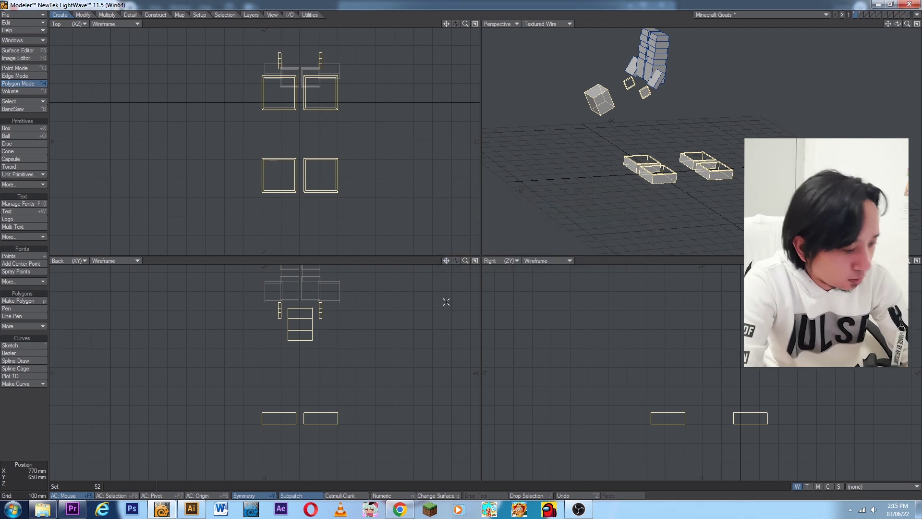
Step: Set the Black surface's color to RGB 27, 27, 27 in the Surface Editor
{"action": "key", "text": "F5"}
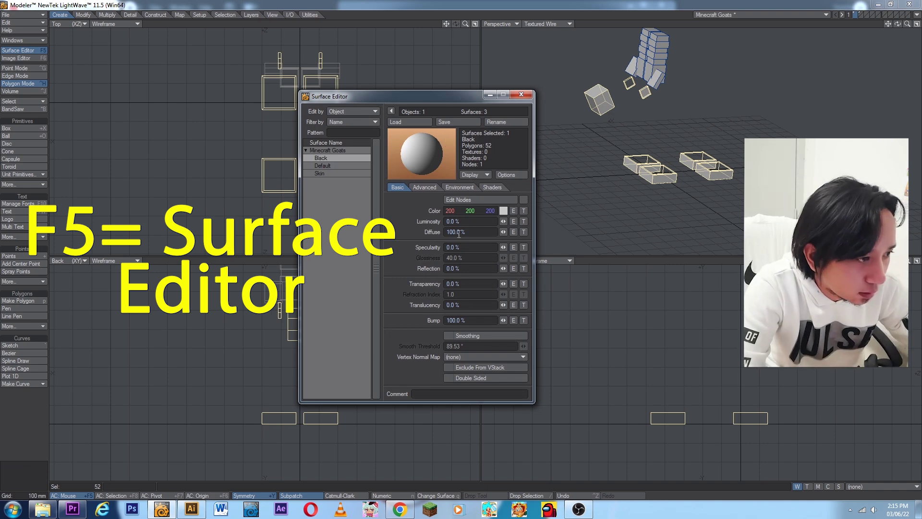
{"action": "left_click", "coordinate": [503, 210]}
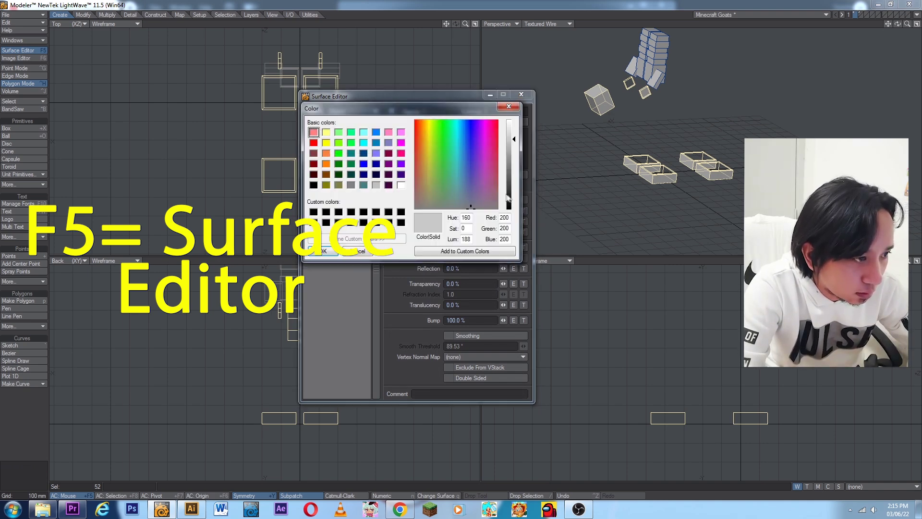
{"action": "left_click", "coordinate": [510, 199]}
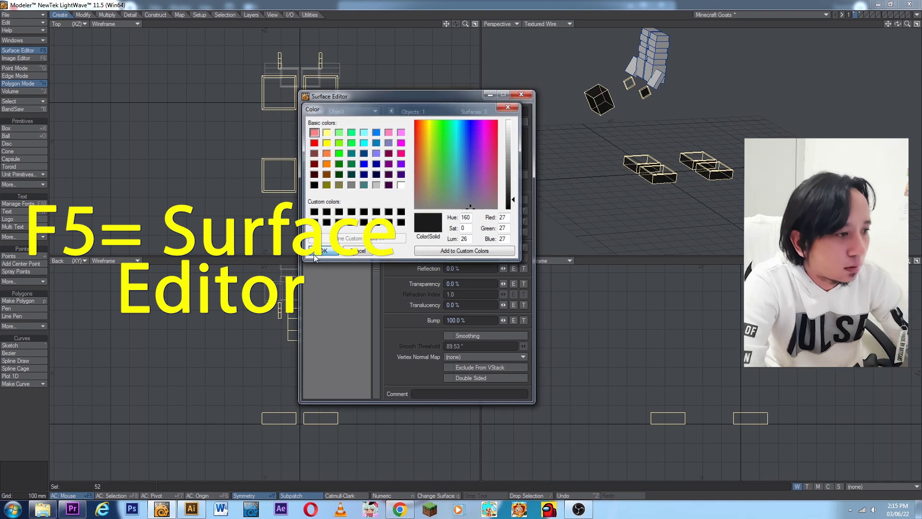
{"action": "left_click", "coordinate": [318, 251]}
Step: Set the Black surface's specularity and glossiness to 30% each and make it double sided
{"action": "type", "text": "3"}
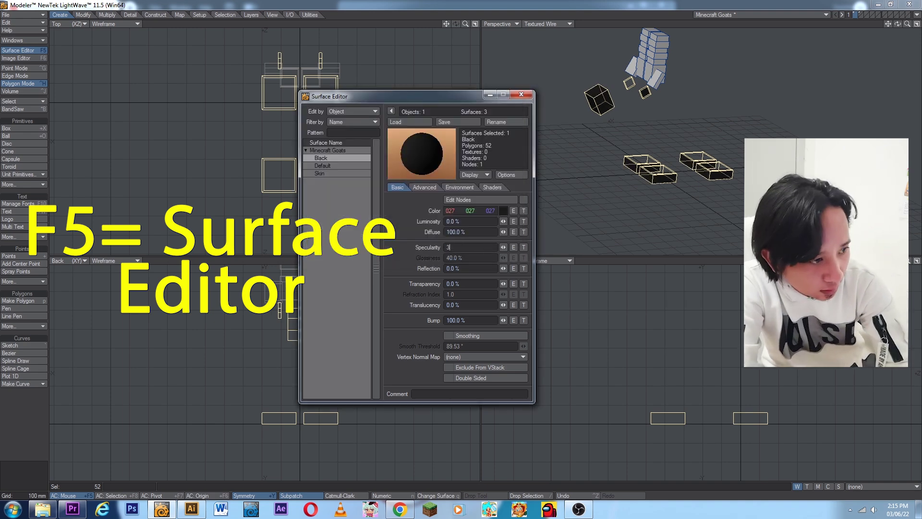
{"action": "type", "text": "0"}
{"action": "key", "text": "Tab"}
{"action": "type", "text": "30"}
{"action": "key", "text": "Return"}
{"action": "left_click", "coordinate": [451, 377]}
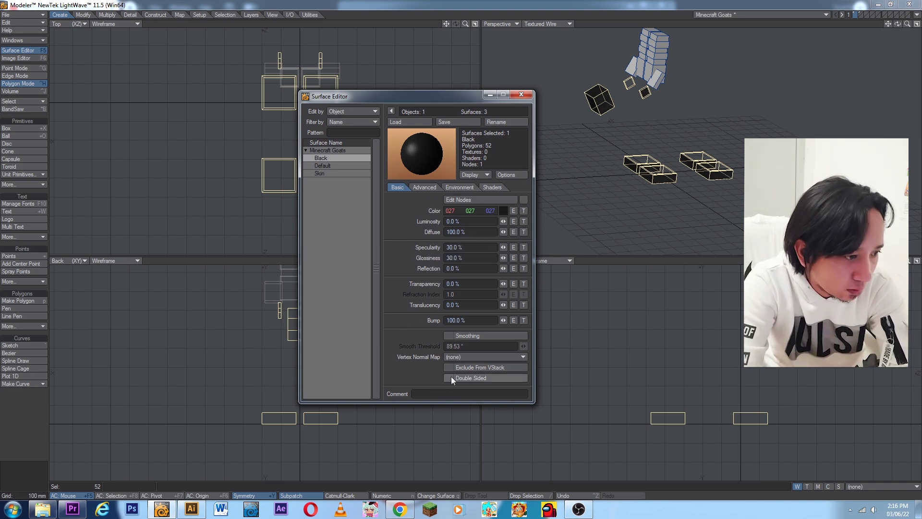
Step: Close the Surface Editor, deselect the Black parts and display the second layer
{"action": "left_click", "coordinate": [523, 95]}
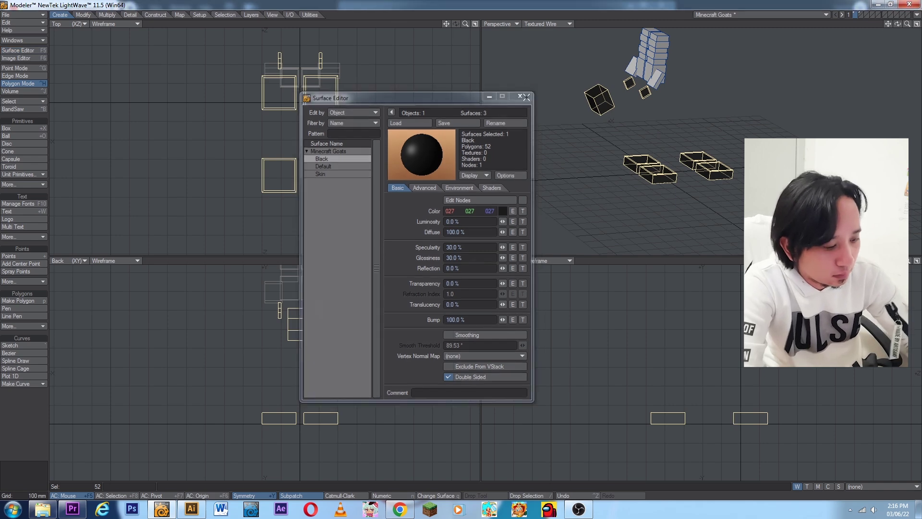
{"action": "key", "text": "space"}
{"action": "left_click_drag", "start_coordinate": [658, 147], "coordinate": [675, 154], "text": "alt"}
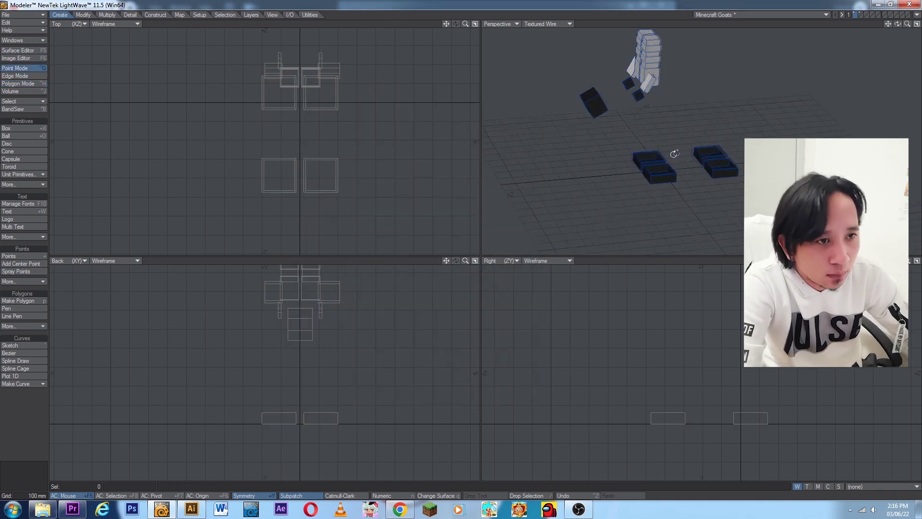
{"action": "left_click", "coordinate": [857, 15]}
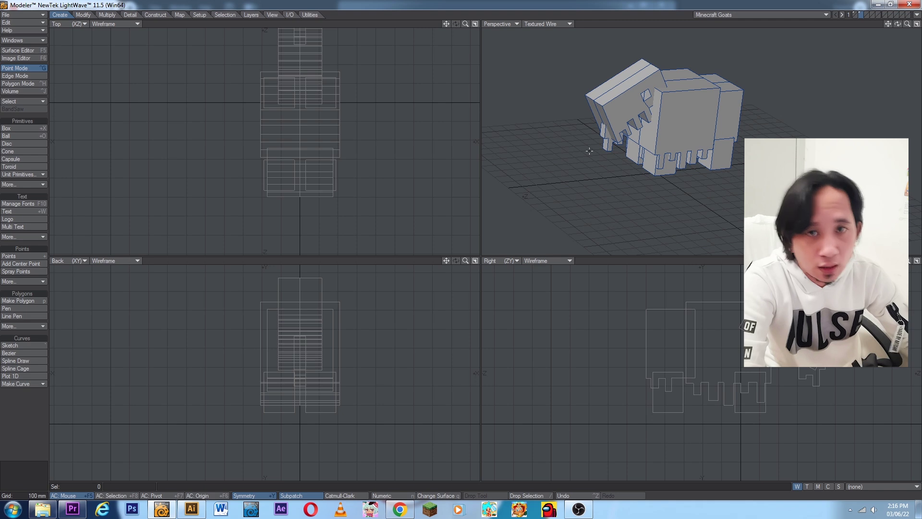
Step: Select the goat's connected head piece in the second layer and move it to the empty third layer
{"action": "left_click_drag", "start_coordinate": [665, 126], "coordinate": [642, 81], "text": "alt"}
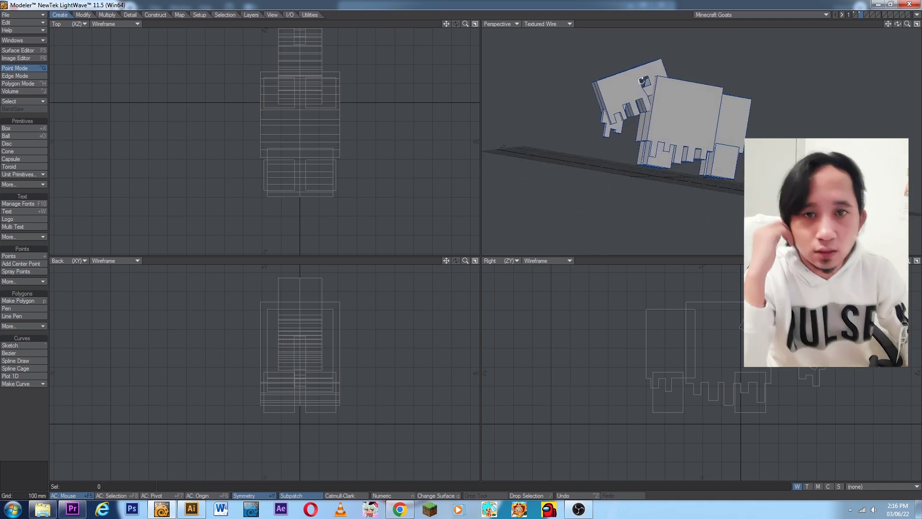
{"action": "left_click_drag", "start_coordinate": [645, 82], "coordinate": [618, 108], "text": "alt"}
{"action": "key", "text": "ctrl+h"}
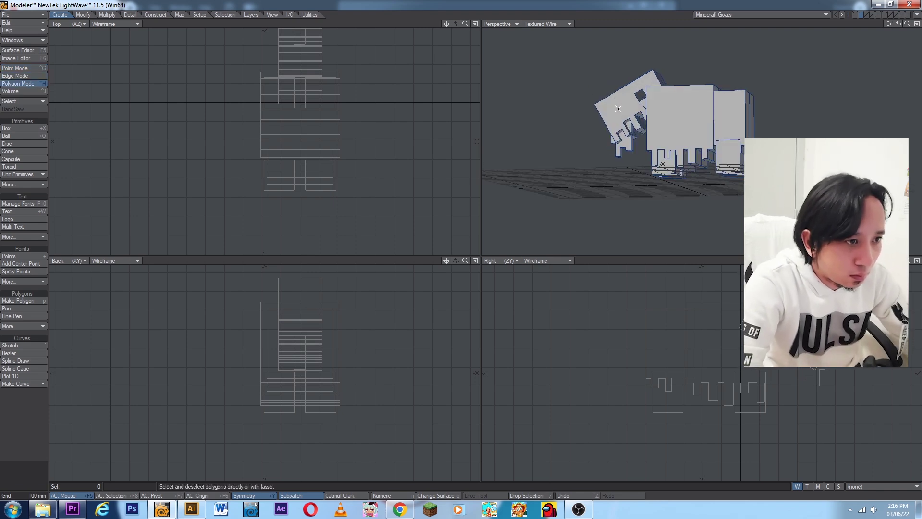
{"action": "left_click", "coordinate": [618, 108]}
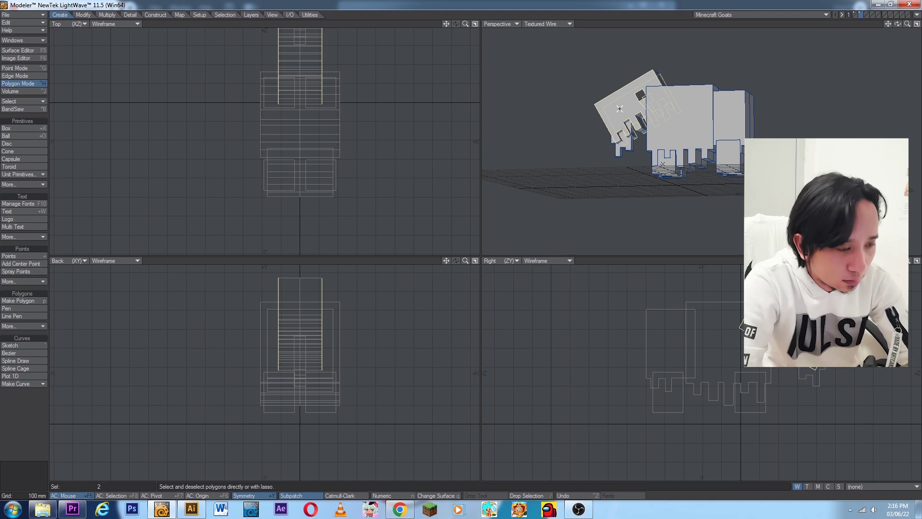
{"action": "key", "text": "bracketright"}
{"action": "key", "text": "ctrl+x"}
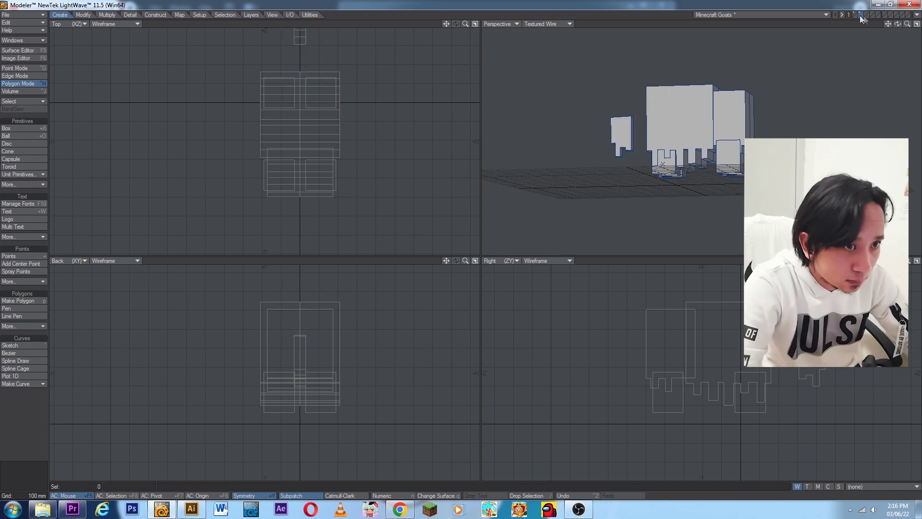
{"action": "left_click", "coordinate": [866, 14]}
{"action": "key", "text": "ctrl+v"}
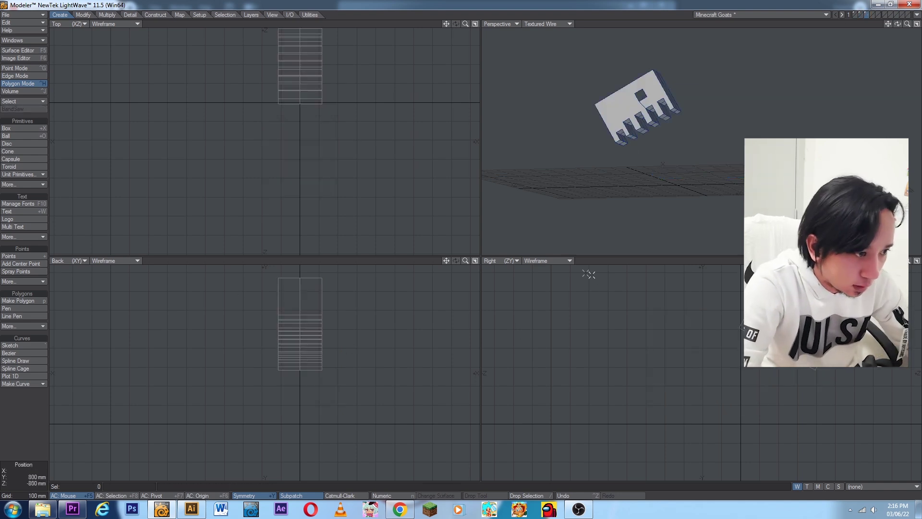
Step: Change the side-view viewport to display the UV Texture space
{"action": "left_click", "coordinate": [500, 261]}
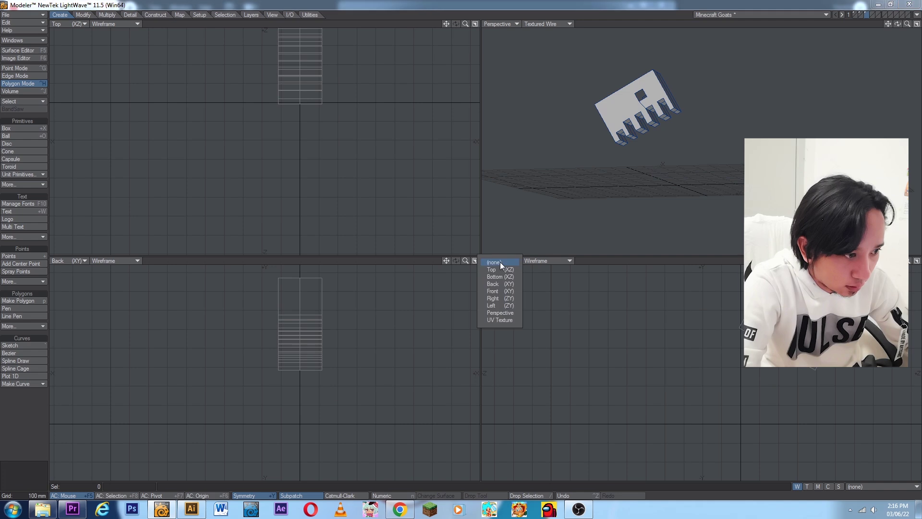
{"action": "left_click", "coordinate": [500, 320]}
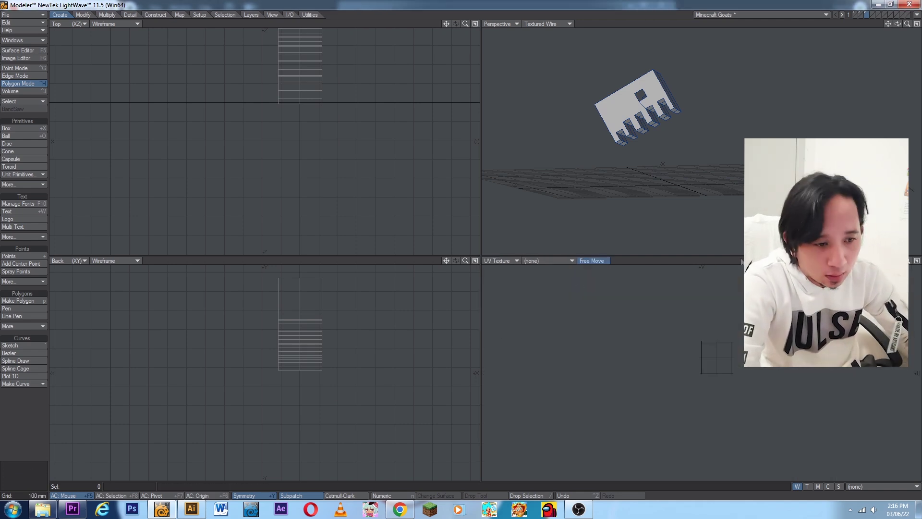
{"action": "scroll", "coordinate": [727, 325], "scroll_direction": "up", "scroll_amount": 3}
{"action": "left_click_drag", "start_coordinate": [713, 413], "coordinate": [735, 354], "text": "alt"}
{"action": "scroll", "coordinate": [735, 354], "scroll_direction": "up", "scroll_amount": 1}
Step: Create a planar UV texture map named Goat for the head, projected along the X axis with automatic settings
{"action": "left_click", "coordinate": [809, 486]}
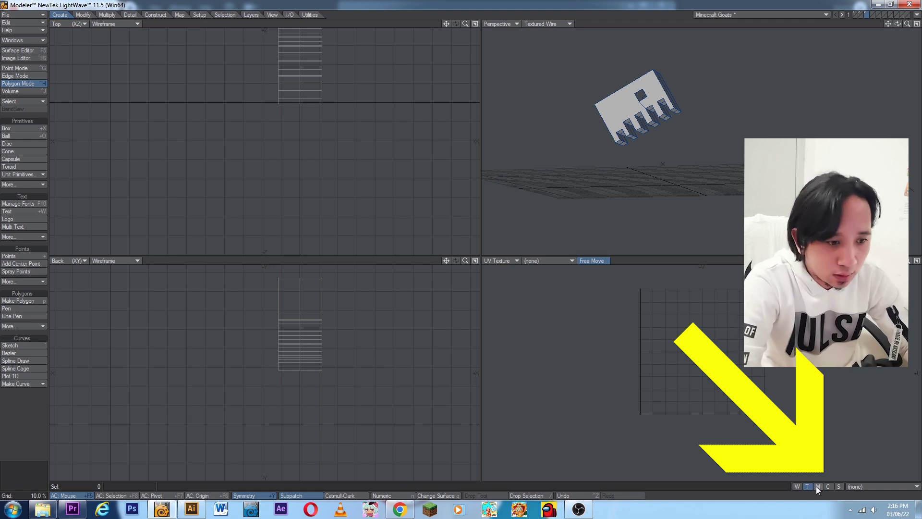
{"action": "left_click", "coordinate": [886, 488]}
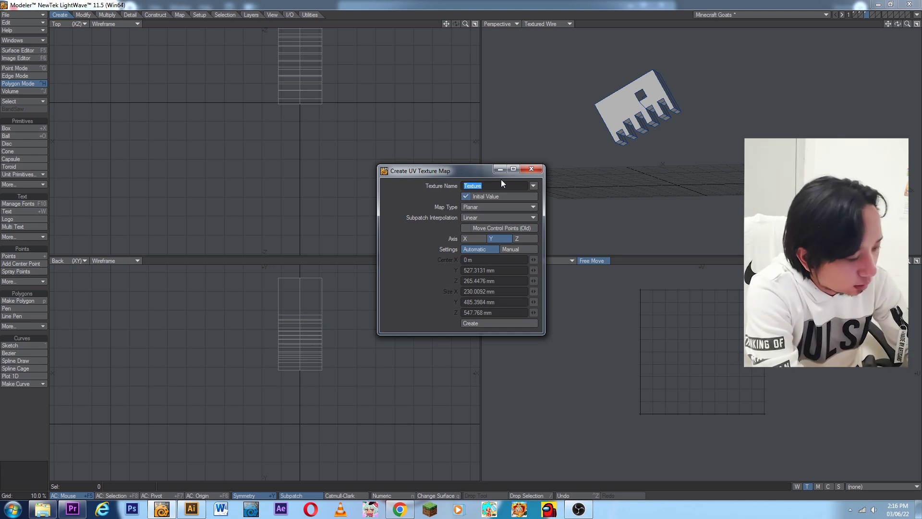
{"action": "type", "text": "Go"}
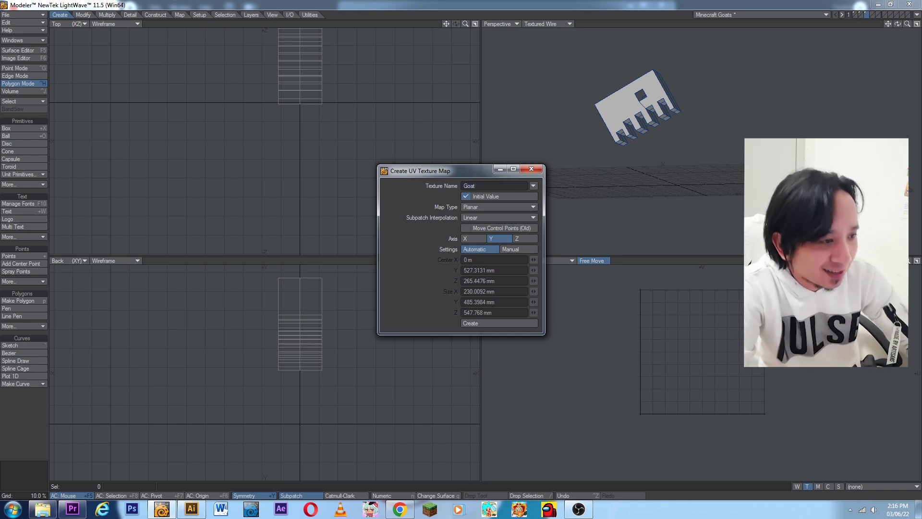
{"action": "type", "text": "at"}
{"action": "left_click", "coordinate": [494, 238]}
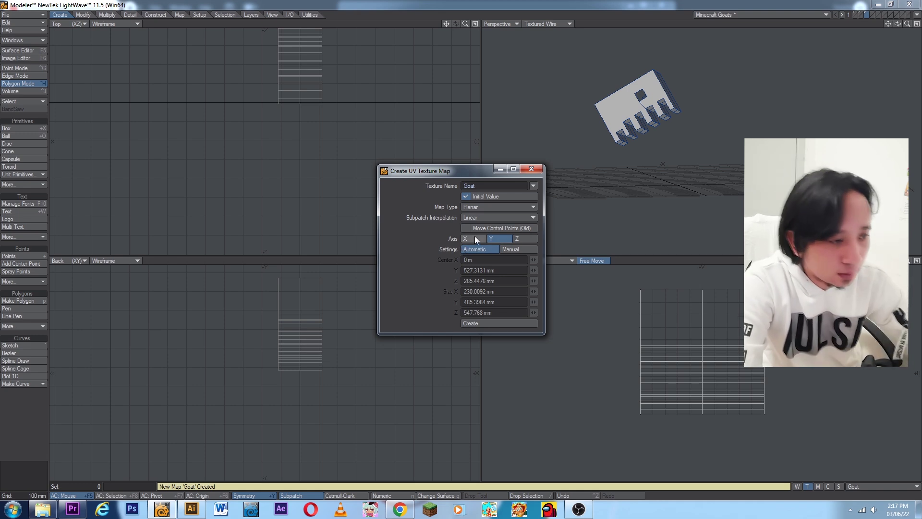
{"action": "left_click", "coordinate": [474, 238]}
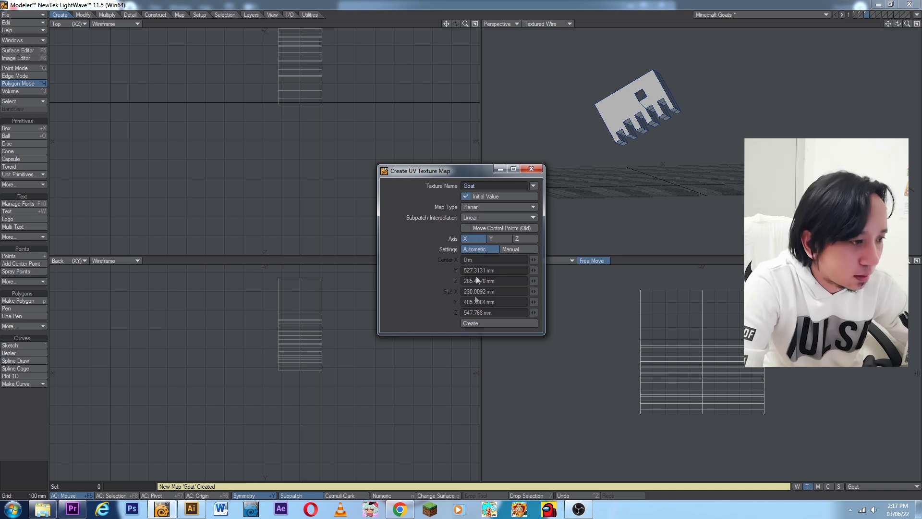
{"action": "left_click", "coordinate": [471, 324]}
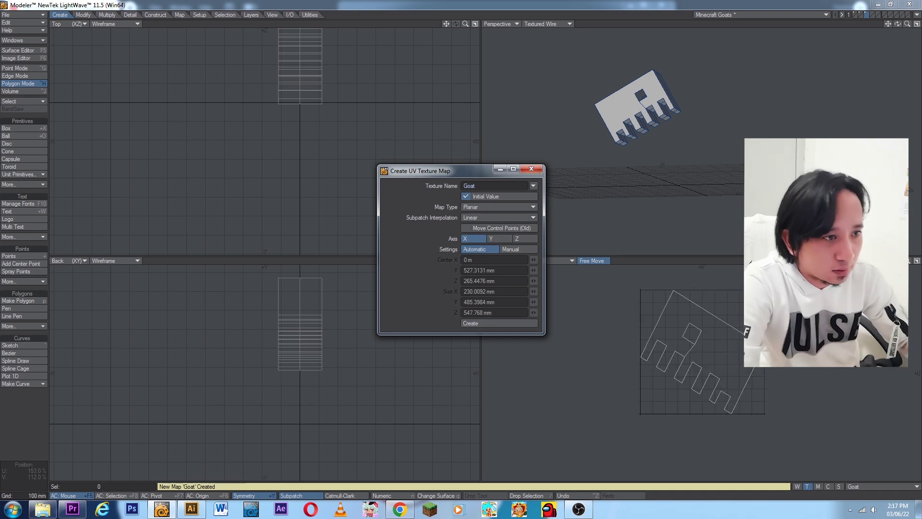
Step: Turn off symmetry and scale the head's whole UV layout uniformly to about 47%
{"action": "left_click_drag", "start_coordinate": [722, 80], "coordinate": [708, 59], "text": "alt"}
{"action": "key", "text": "shift+h"}
{"action": "scroll", "coordinate": [701, 352], "scroll_direction": "up", "scroll_amount": 3}
{"action": "left_click_drag", "start_coordinate": [738, 357], "coordinate": [731, 355]}
{"action": "key", "text": "ctrl+z"}
{"action": "key", "text": "shift+y"}
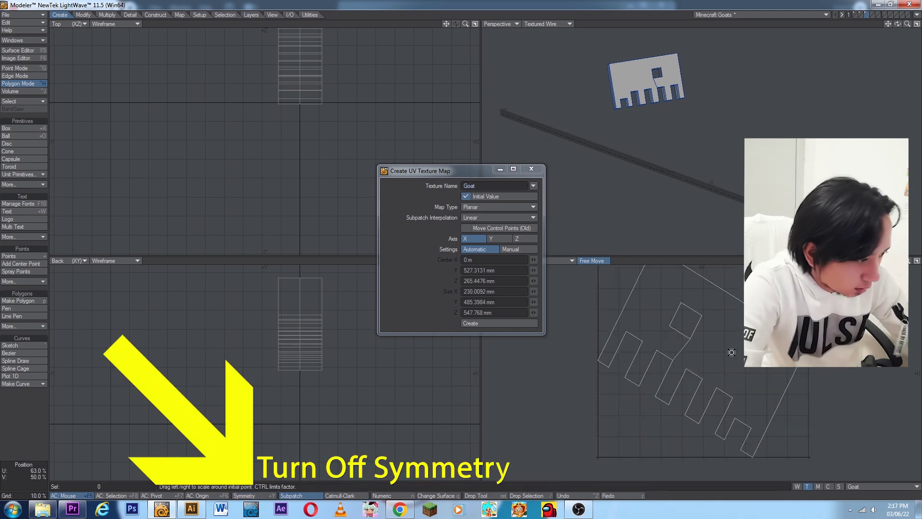
{"action": "key", "text": "shift+h"}
{"action": "left_click_drag", "start_coordinate": [711, 349], "coordinate": [665, 350]}
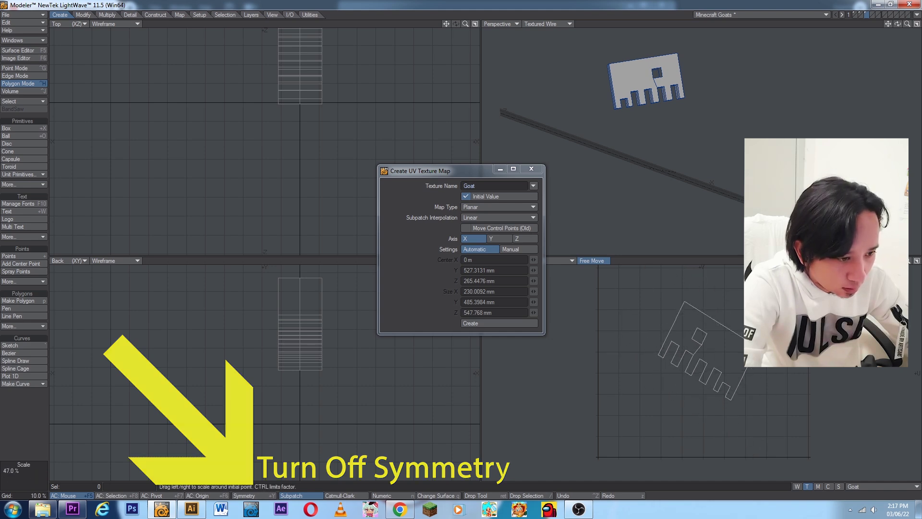
{"action": "key", "text": "t"}
{"action": "scroll", "coordinate": [720, 345], "scroll_direction": "up", "scroll_amount": 2}
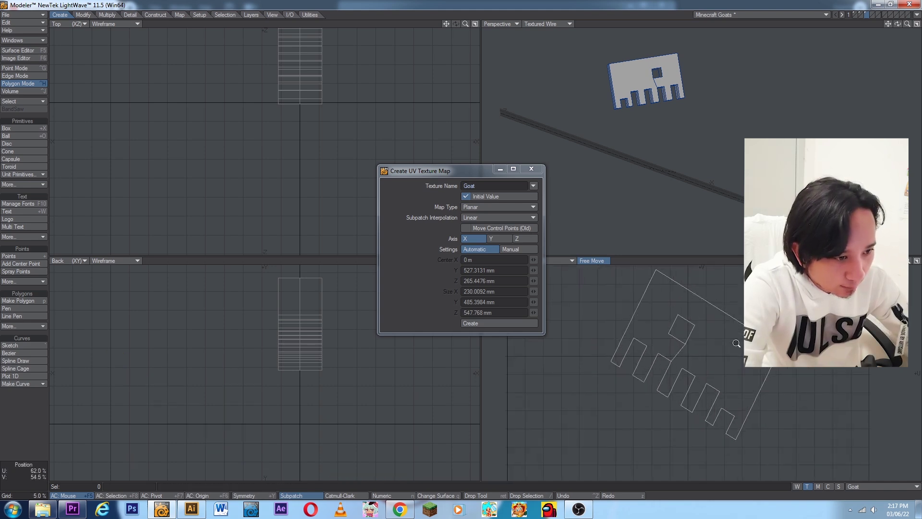
{"action": "key", "text": "ctrl+g"}
{"action": "mouse_move", "coordinate": [795, 371]}
{"action": "right_mouse_down"}
{"action": "mouse_move", "coordinate": [689, 339]}
{"action": "mouse_move", "coordinate": [634, 276]}
{"action": "right_mouse_up"}
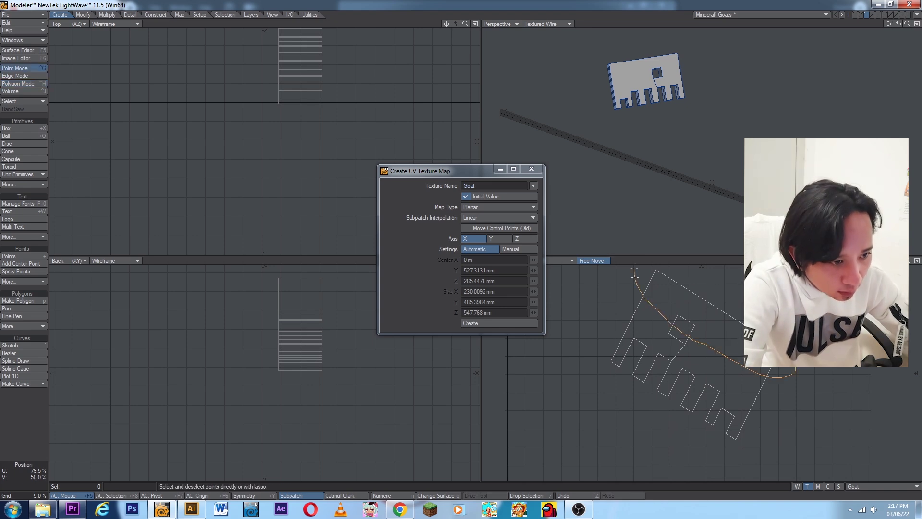
{"action": "right_click_drag", "start_coordinate": [841, 379], "coordinate": [828, 378]}
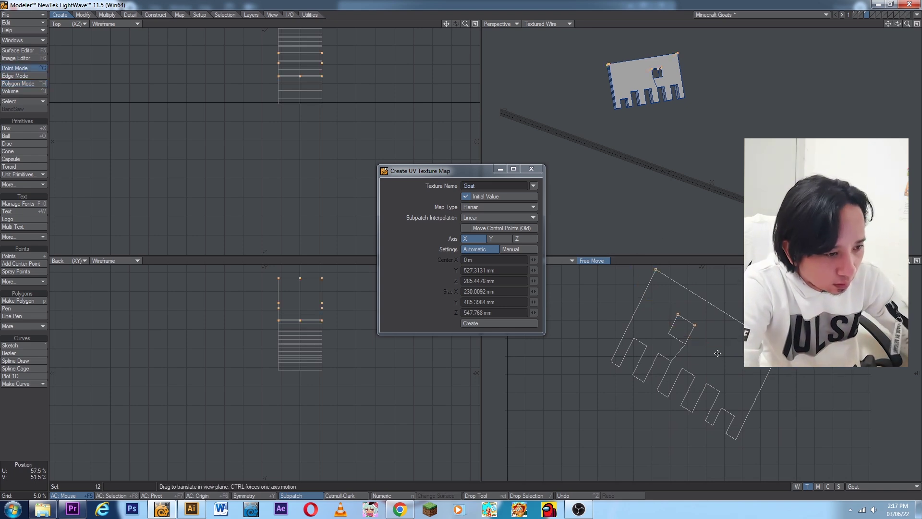
{"action": "key", "text": "space"}
Step: Stretch the head's whole UV layout to about 98% horizontally and 90% vertically
{"action": "key", "text": "h"}
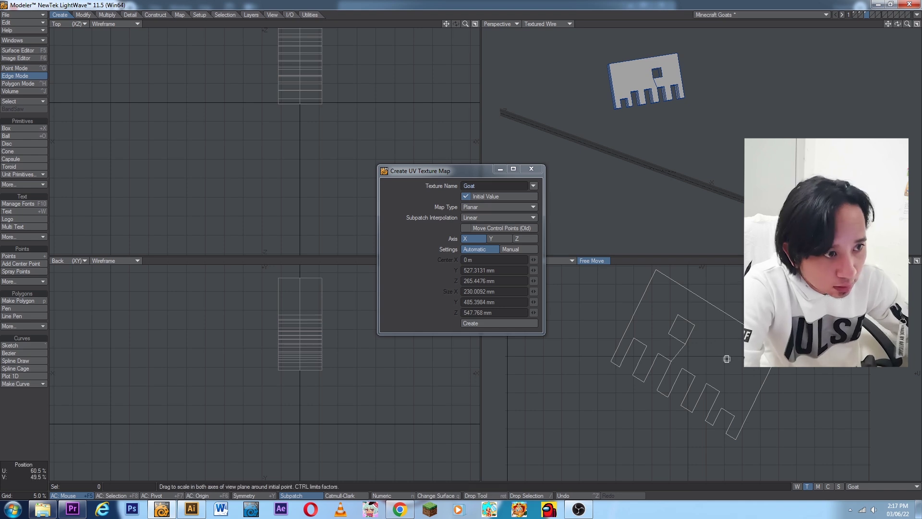
{"action": "left_click_drag", "start_coordinate": [737, 342], "coordinate": [735, 346]}
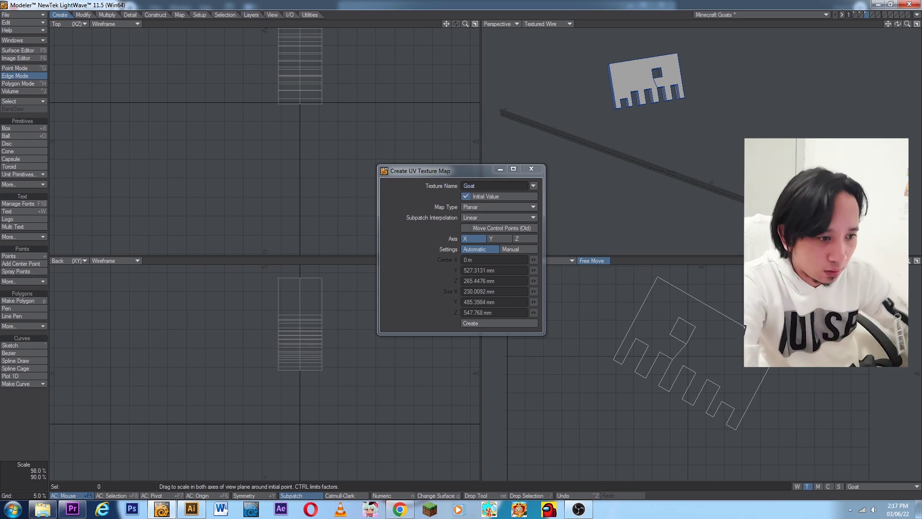
Step: Select the two polygons on top of the head and project them into the Goat UV map along the Y axis
{"action": "left_click_drag", "start_coordinate": [740, 84], "coordinate": [709, 105], "text": "alt"}
{"action": "scroll", "coordinate": [683, 79], "scroll_direction": "up", "scroll_amount": 2}
{"action": "left_click_drag", "start_coordinate": [709, 105], "coordinate": [721, 95], "text": "alt"}
{"action": "key", "text": "space"}
{"action": "key", "text": "space"}
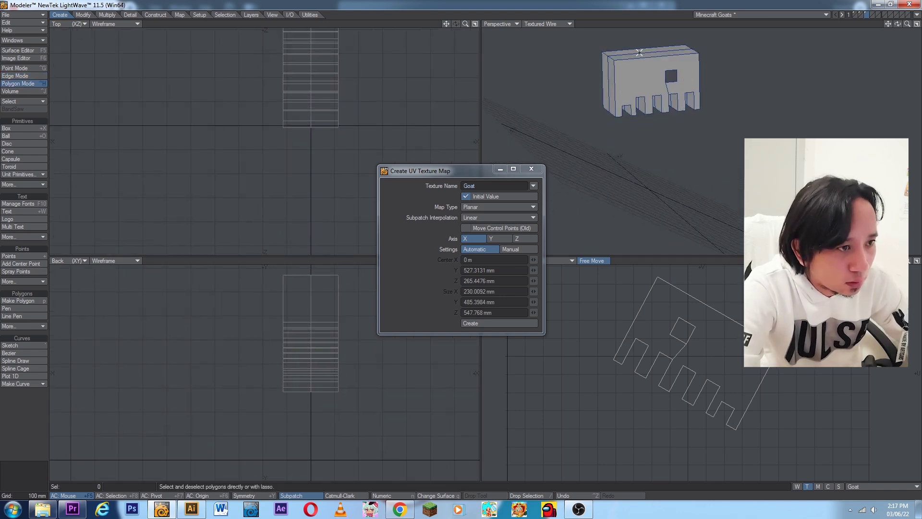
{"action": "left_click_drag", "start_coordinate": [642, 56], "coordinate": [642, 50]}
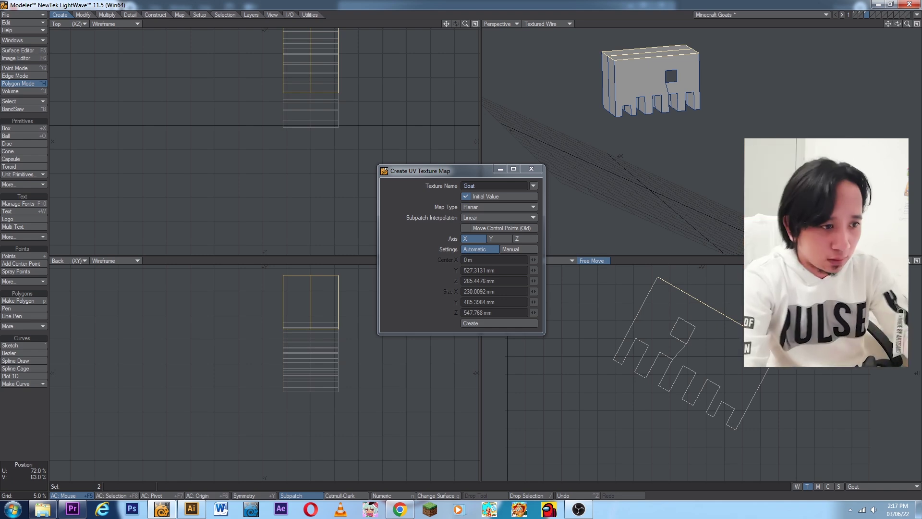
{"action": "scroll", "coordinate": [726, 337], "scroll_direction": "down", "scroll_amount": 2}
{"action": "left_click_drag", "start_coordinate": [726, 336], "coordinate": [741, 361], "text": "alt"}
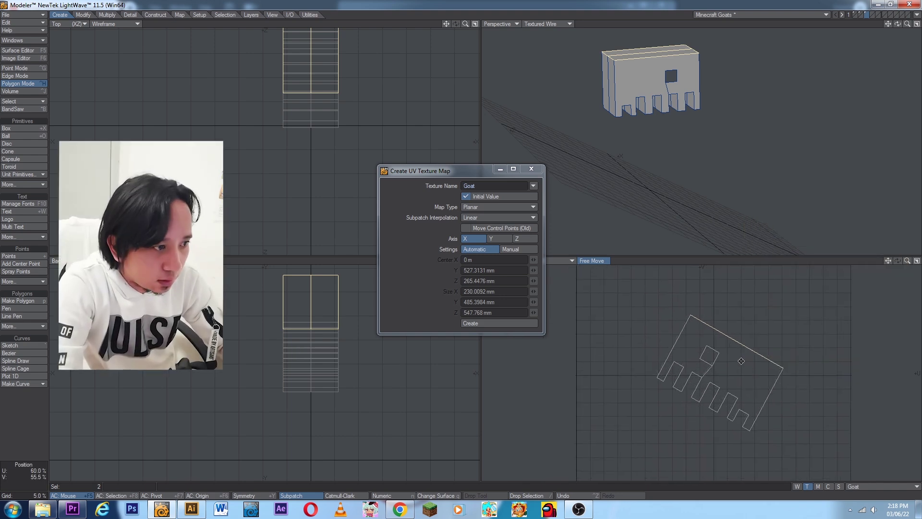
{"action": "key", "text": "/"}
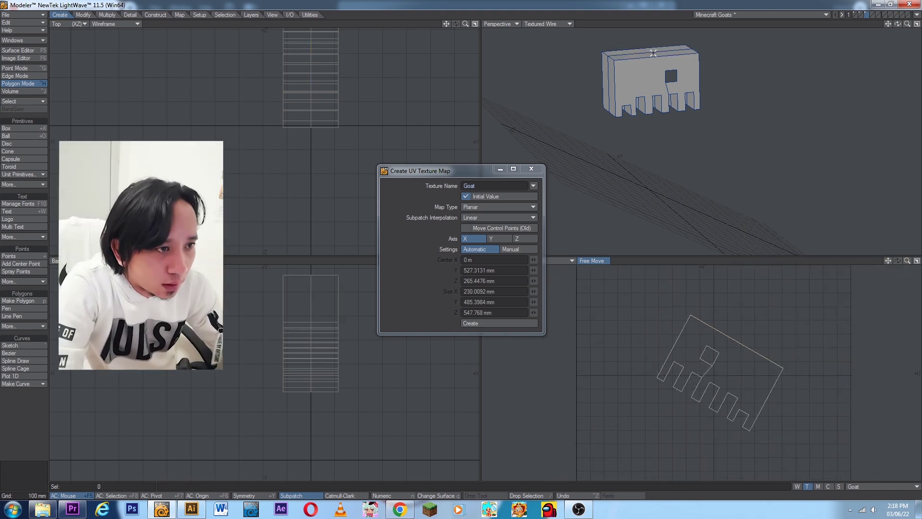
{"action": "left_click", "coordinate": [653, 52]}
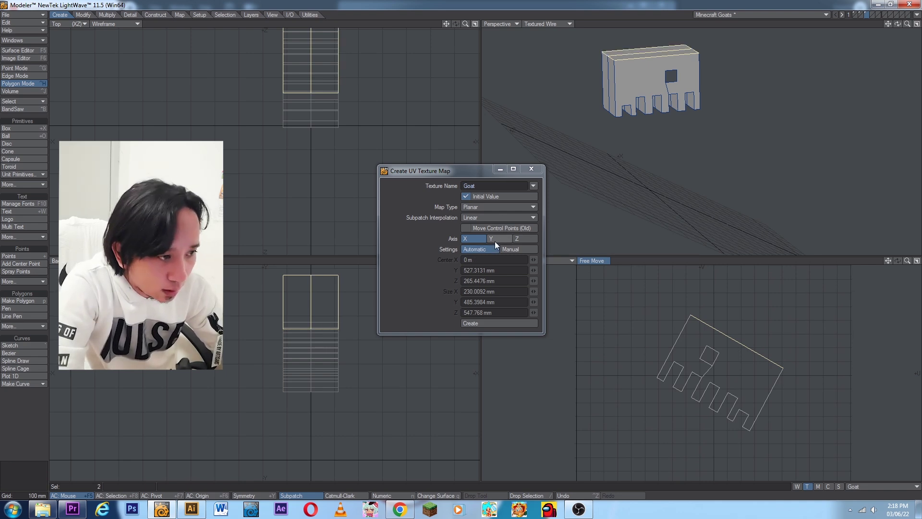
{"action": "left_click", "coordinate": [494, 240]}
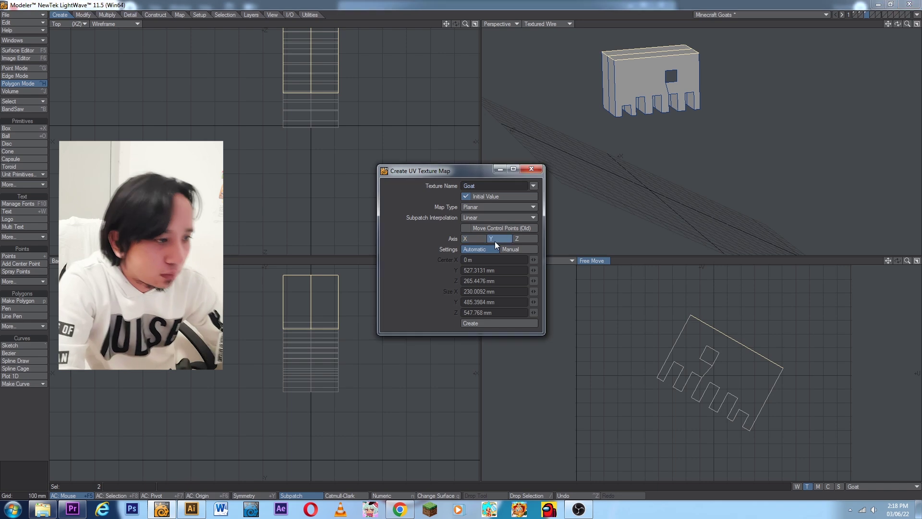
{"action": "left_click", "coordinate": [500, 322]}
Step: Narrow the head top's UVs to about 39% width, reduce their height and shrink them uniformly
{"action": "left_click_drag", "start_coordinate": [752, 354], "coordinate": [716, 354]}
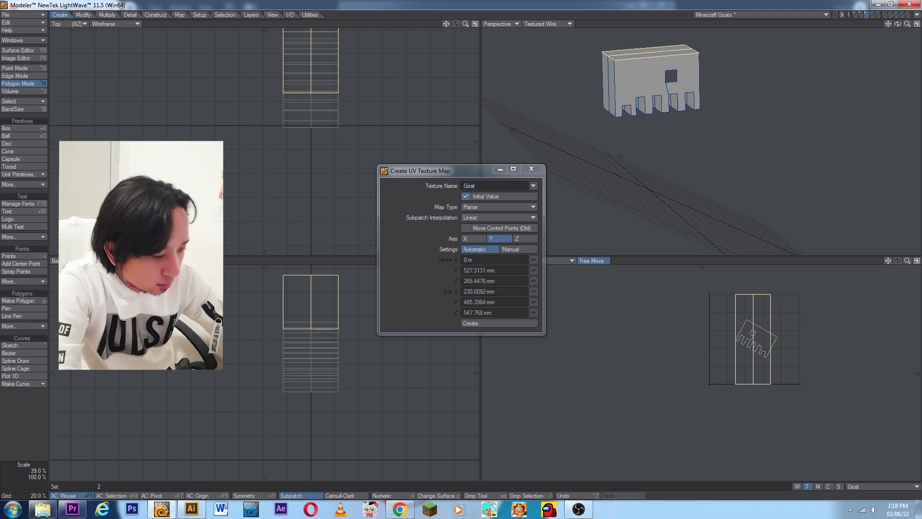
{"action": "left_click_drag", "start_coordinate": [571, 108], "coordinate": [632, 167], "text": "alt"}
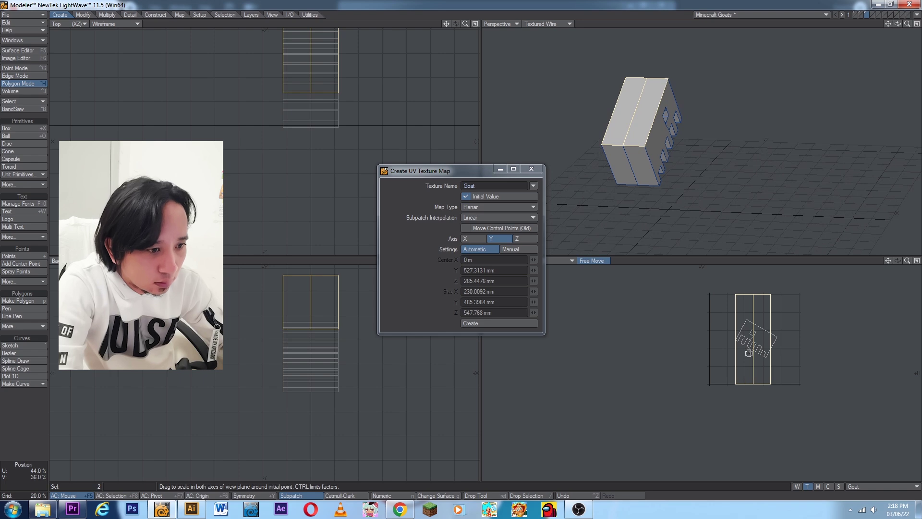
{"action": "left_click_drag", "start_coordinate": [751, 342], "coordinate": [752, 356]}
{"action": "key", "text": "ctrl+z"}
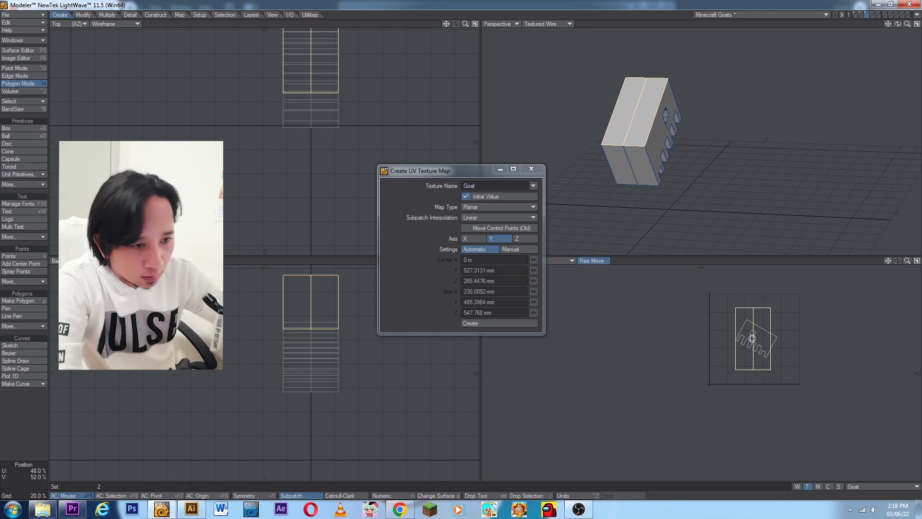
{"action": "scroll", "coordinate": [750, 334], "scroll_direction": "up", "scroll_amount": 2}
{"action": "left_click_drag", "start_coordinate": [748, 335], "coordinate": [728, 335]}
Step: Move the head top's UVs horizontally by about -315 mm so they sit beside the head's side outline
{"action": "key", "text": "t"}
{"action": "scroll", "coordinate": [772, 326], "scroll_direction": "up", "scroll_amount": 2}
{"action": "left_click_drag", "start_coordinate": [784, 335], "coordinate": [704, 335], "text": "ctrl"}
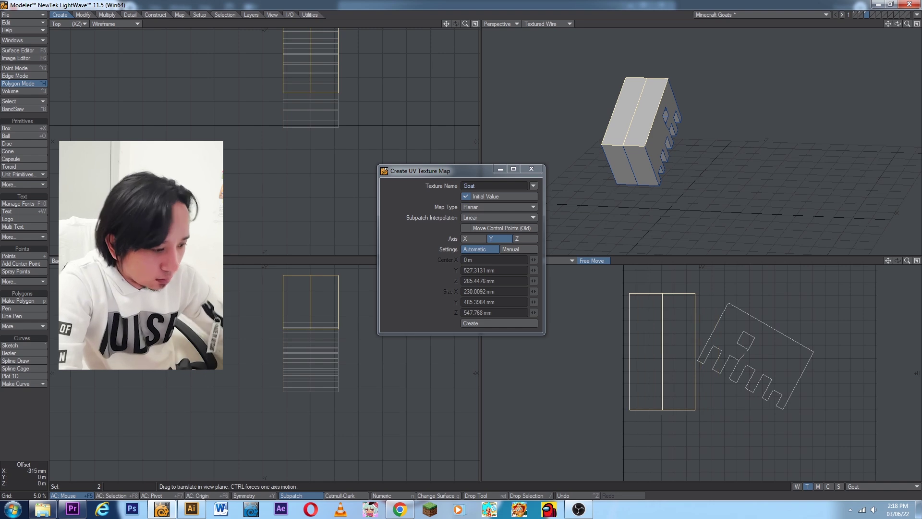
Step: Scale the head top's UVs uniformly to about 90% and shrink them slightly more to fit beside the side outline
{"action": "key", "text": "shift+h"}
{"action": "left_click_drag", "start_coordinate": [698, 408], "coordinate": [687, 389]}
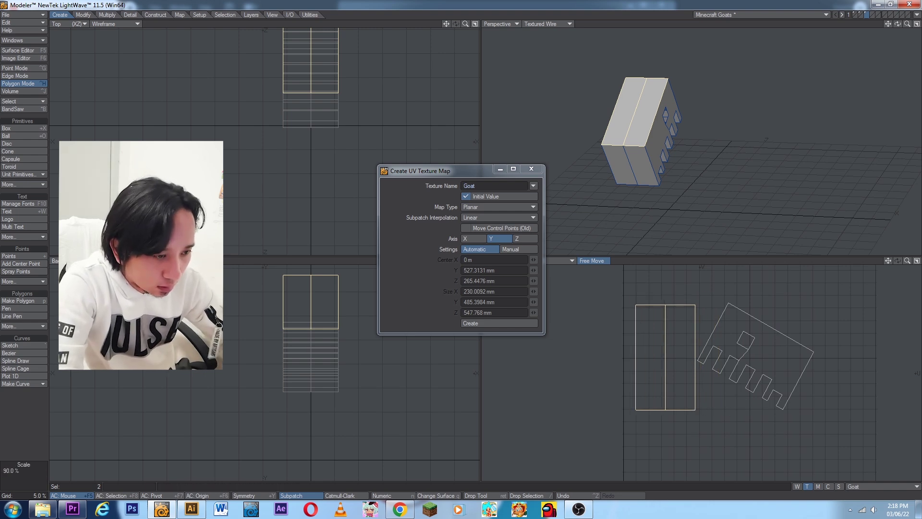
{"action": "left_click_drag", "start_coordinate": [646, 310], "coordinate": [643, 308]}
{"action": "key", "text": "Return"}
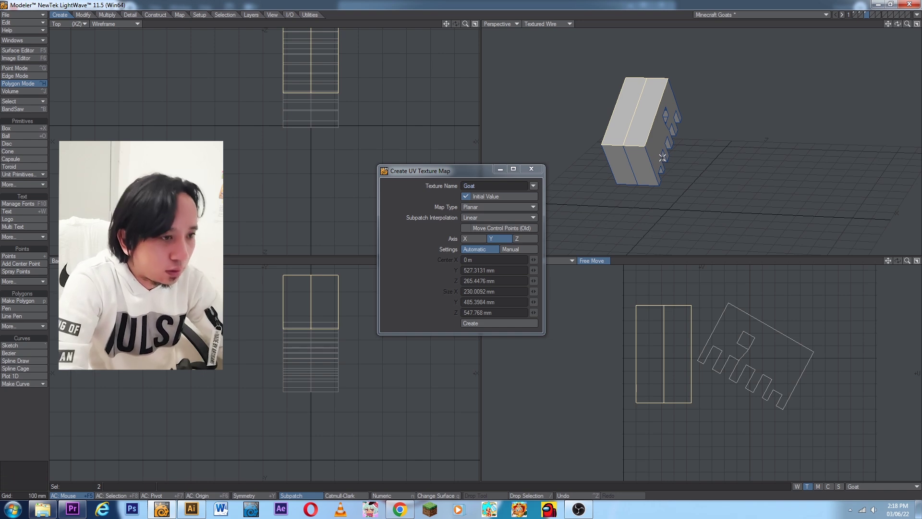
{"action": "left_click_drag", "start_coordinate": [662, 157], "coordinate": [642, 104], "text": "alt"}
{"action": "left_click", "coordinate": [642, 104]}
{"action": "left_click", "coordinate": [642, 110]}
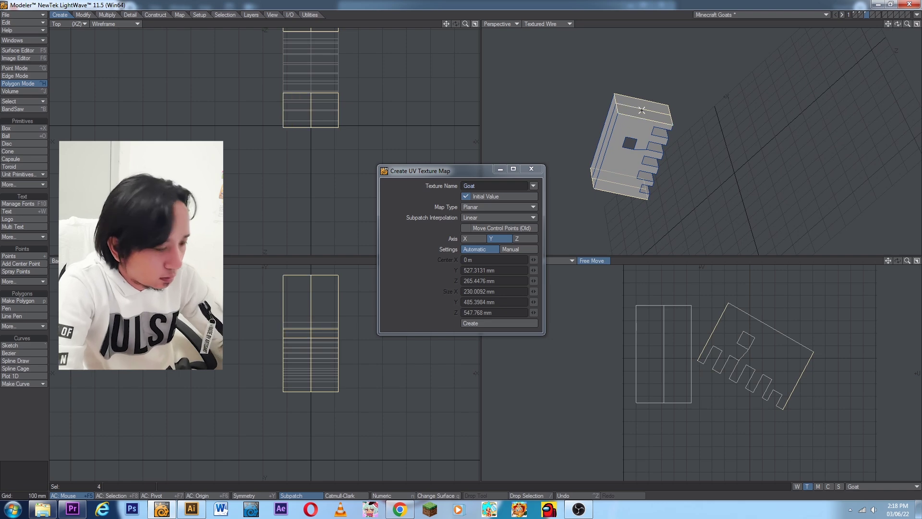
{"action": "left_click", "coordinate": [686, 324]}
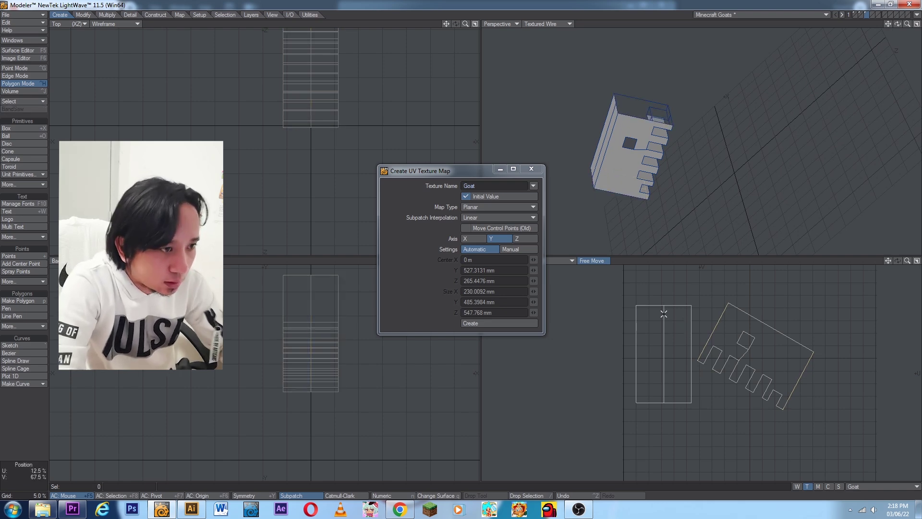
Step: Select the four polygons on the head's front and back ends, then cut and paste them in place to detach them
{"action": "left_click", "coordinate": [646, 110]}
{"action": "left_click_drag", "start_coordinate": [630, 160], "coordinate": [604, 152], "text": "alt"}
{"action": "left_click", "coordinate": [600, 148], "text": "shift"}
{"action": "left_click", "coordinate": [596, 147]}
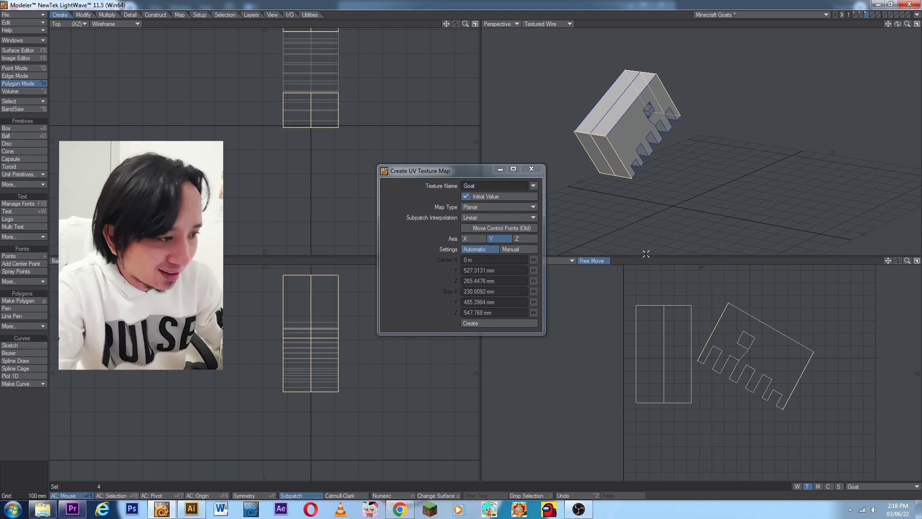
{"action": "left_click_drag", "start_coordinate": [646, 254], "coordinate": [592, 229], "text": "alt"}
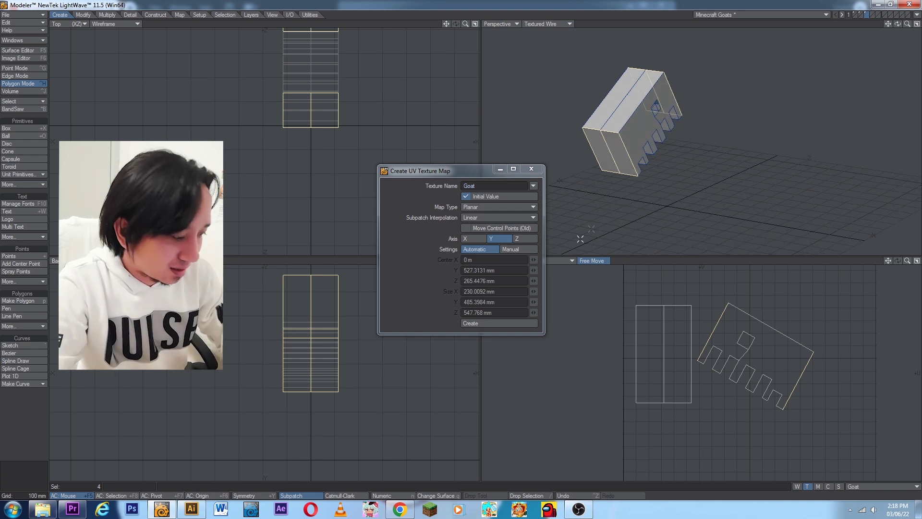
{"action": "key", "text": "ctrl+x"}
{"action": "key", "text": "ctrl+v"}
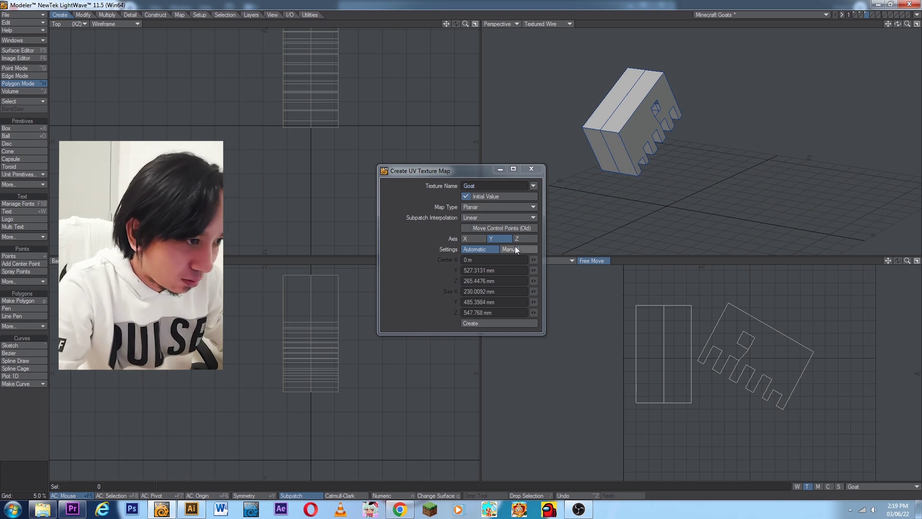
Step: Reselect the four front and back end polygons of the head and project them into the Goat UV map along the Z axis
{"action": "left_click", "coordinate": [618, 169]}
{"action": "left_click", "coordinate": [609, 157]}
{"action": "left_click_drag", "start_coordinate": [609, 157], "coordinate": [578, 157], "text": "alt"}
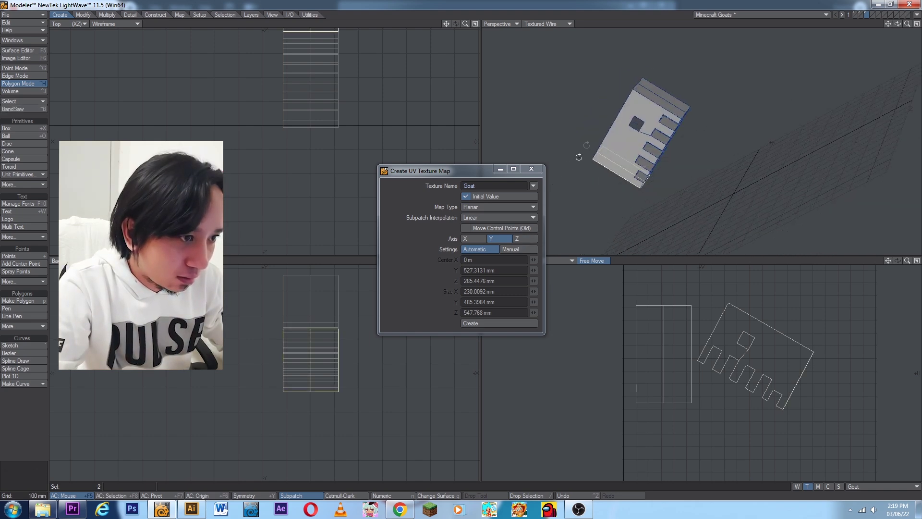
{"action": "left_click_drag", "start_coordinate": [669, 97], "coordinate": [661, 98]}
{"action": "left_click", "coordinate": [521, 239]}
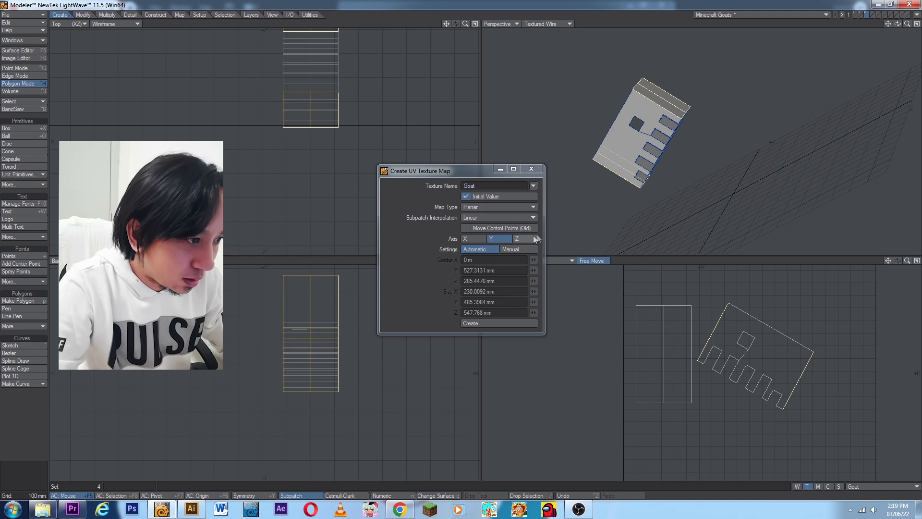
{"action": "left_click", "coordinate": [500, 323]}
Step: Narrow the UVs of the head's front and back ends to about 45% of the map's width
{"action": "scroll", "coordinate": [795, 355], "scroll_direction": "down", "scroll_amount": 6}
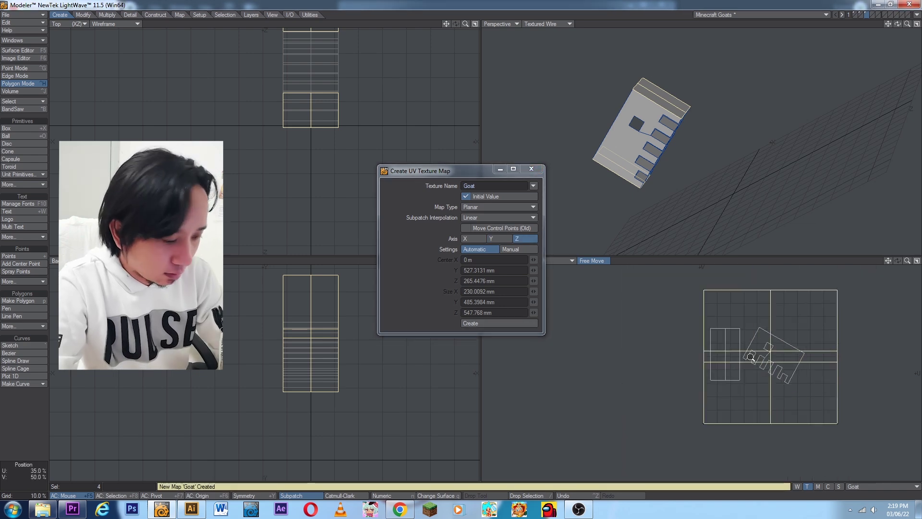
{"action": "key", "text": "h"}
{"action": "left_click_drag", "start_coordinate": [768, 347], "coordinate": [742, 347]}
{"action": "key", "text": "Return"}
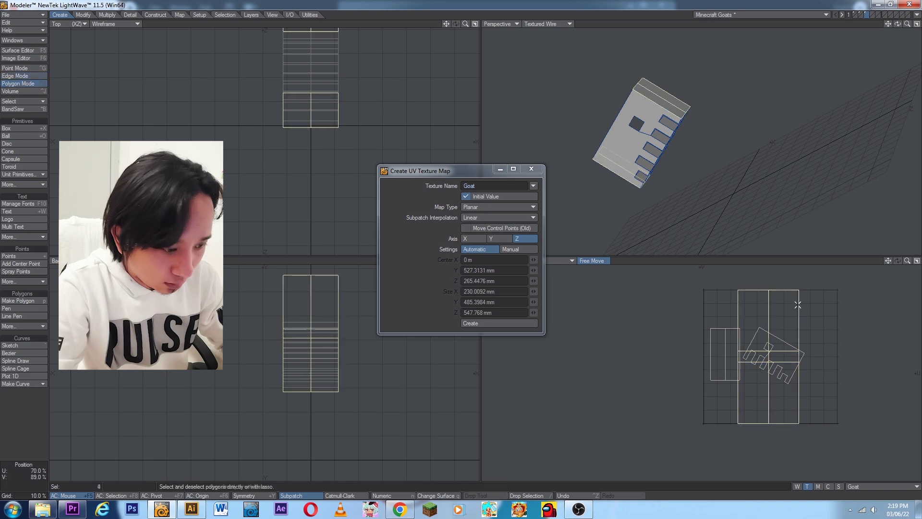
Step: Select only the upper pair of end UVs and move it straight down so it overlaps the lower pair
{"action": "key", "text": "slash"}
{"action": "left_click_drag", "start_coordinate": [799, 304], "coordinate": [733, 298]}
{"action": "key", "text": "t"}
{"action": "scroll", "coordinate": [774, 350], "scroll_direction": "up", "scroll_amount": 2}
{"action": "left_click_drag", "start_coordinate": [807, 358], "coordinate": [807, 448], "text": "ctrl"}
{"action": "left_click_drag", "start_coordinate": [747, 440], "coordinate": [748, 450]}
Step: Reselect all four end polygons, move their UVs toward the head top's UVs and shrink them uniformly to a similar width
{"action": "key", "text": "h"}
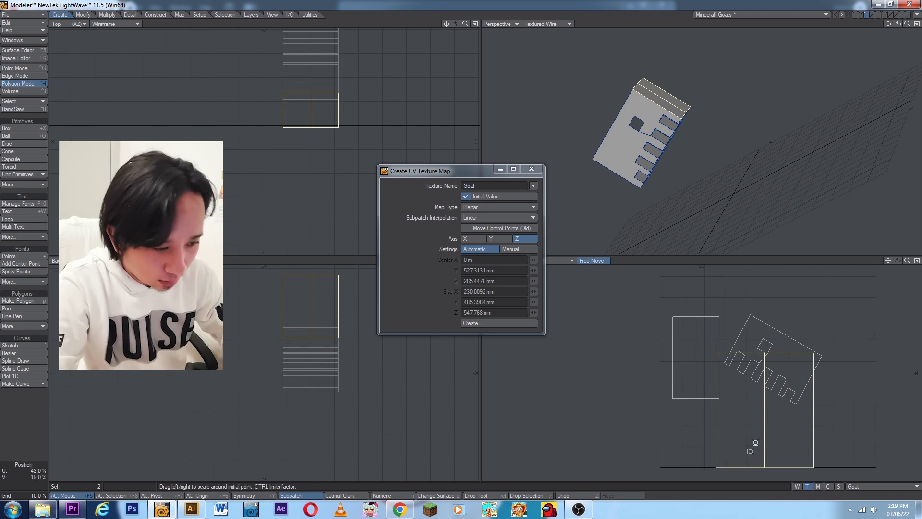
{"action": "key", "text": "Return"}
{"action": "left_click", "coordinate": [763, 460]}
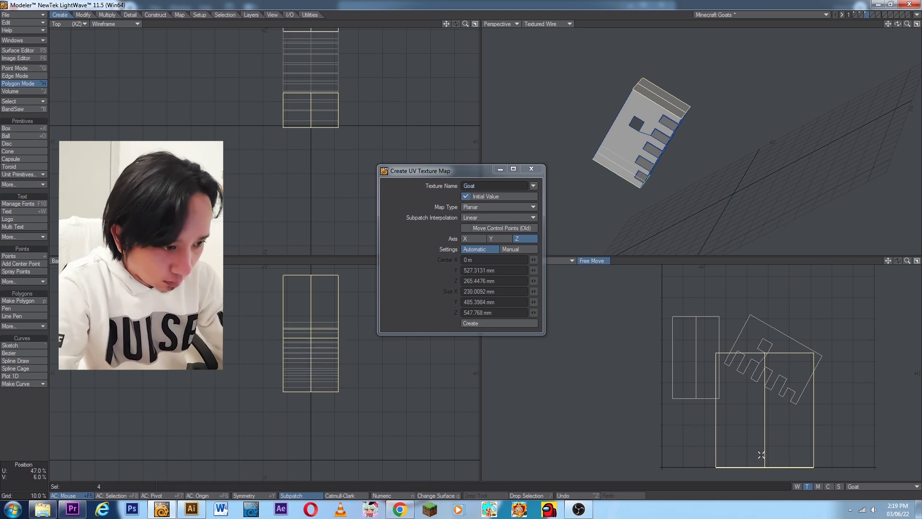
{"action": "key", "text": "t"}
{"action": "left_click_drag", "start_coordinate": [756, 442], "coordinate": [687, 371]}
{"action": "scroll", "coordinate": [765, 420], "scroll_direction": "up", "scroll_amount": 9}
{"action": "left_click_drag", "start_coordinate": [741, 389], "coordinate": [736, 396]}
{"action": "key", "text": "shift+h"}
{"action": "left_click_drag", "start_coordinate": [679, 383], "coordinate": [629, 382]}
Step: Align the end UVs over the lower part of the head top's UVs, then clear the selection
{"action": "key", "text": "t"}
{"action": "mouse_move", "coordinate": [628, 382]}
{"action": "left_mouse_down", "text": "ctrl+alt"}
{"action": "mouse_move", "coordinate": [685, 387]}
{"action": "mouse_move", "coordinate": [634, 392]}
{"action": "left_mouse_up", "text": "ctrl+alt"}
{"action": "left_click_drag", "start_coordinate": [750, 365], "coordinate": [720, 369], "text": "ctrl+alt"}
{"action": "left_click_drag", "start_coordinate": [763, 373], "coordinate": [715, 382], "text": "alt"}
{"action": "key", "text": "space"}
{"action": "key", "text": "space"}
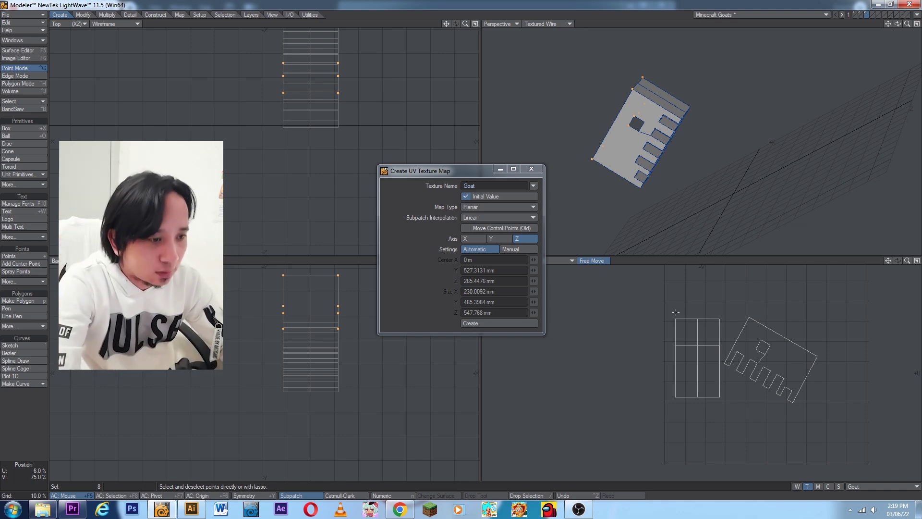
{"action": "key", "text": "ctrl+h"}
{"action": "key", "text": "slash"}
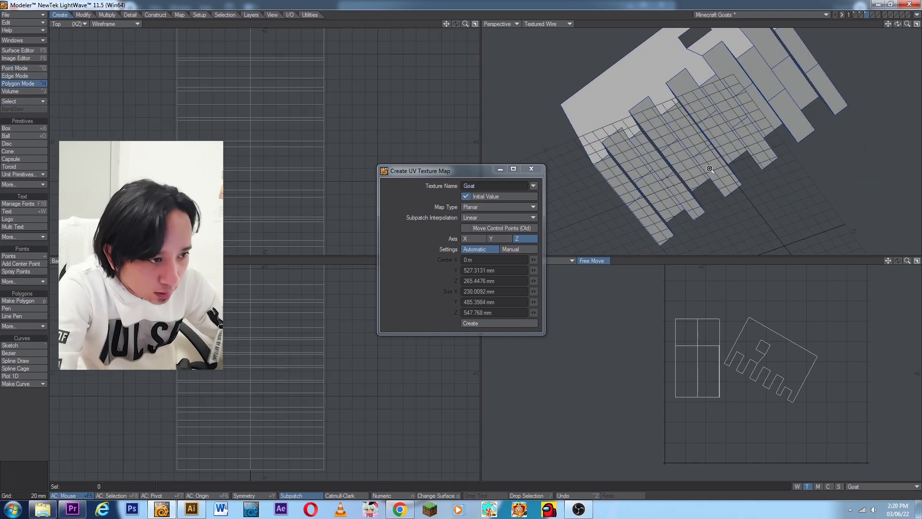
Step: Select the underside polygons of the head's six teeth and expand the selection to their adjacent polygons
{"action": "mouse_move", "coordinate": [625, 188]}
{"action": "left_mouse_down"}
{"action": "mouse_move", "coordinate": [664, 152]}
{"action": "mouse_move", "coordinate": [671, 181]}
{"action": "mouse_move", "coordinate": [695, 144]}
{"action": "mouse_move", "coordinate": [713, 151]}
{"action": "mouse_move", "coordinate": [732, 114]}
{"action": "mouse_move", "coordinate": [764, 91]}
{"action": "mouse_move", "coordinate": [782, 100]}
{"action": "mouse_move", "coordinate": [814, 60]}
{"action": "mouse_move", "coordinate": [824, 71]}
{"action": "mouse_move", "coordinate": [761, 81]}
{"action": "mouse_move", "coordinate": [735, 57]}
{"action": "left_mouse_up"}
{"action": "scroll", "coordinate": [827, 73], "scroll_direction": "down", "scroll_amount": 3}
{"action": "left_click_drag", "start_coordinate": [735, 58], "coordinate": [762, 193], "text": "alt"}
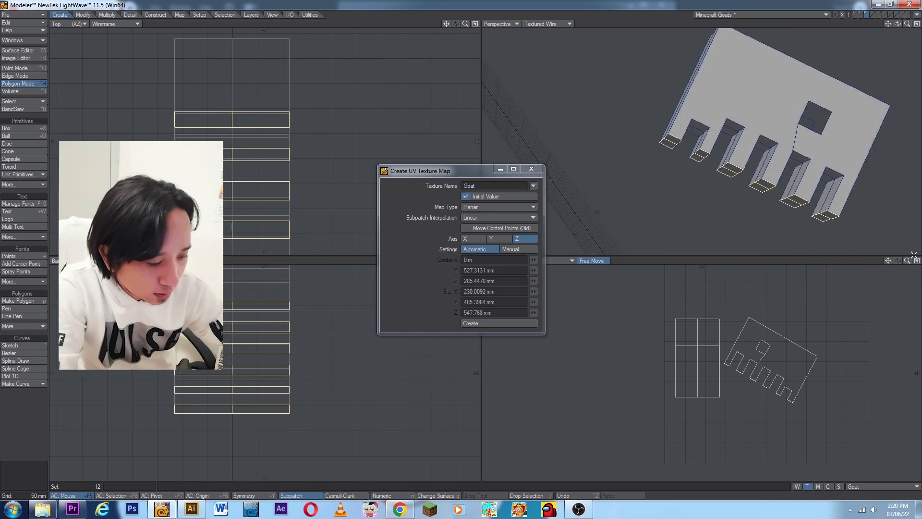
{"action": "key", "text": "shift+bracketright"}
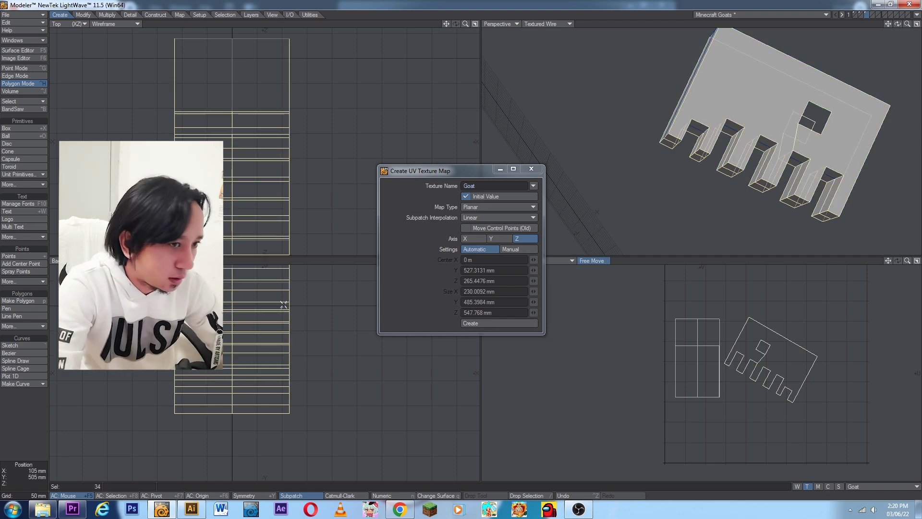
Step: Remove the two large side faces of the head from the selection
{"action": "left_click", "coordinate": [758, 78]}
{"action": "left_click_drag", "start_coordinate": [696, 71], "coordinate": [763, 111], "text": "alt"}
{"action": "left_click_drag", "start_coordinate": [705, 66], "coordinate": [783, 163], "text": "alt"}
{"action": "left_click", "coordinate": [737, 93]}
{"action": "left_click_drag", "start_coordinate": [783, 73], "coordinate": [711, 75], "text": "alt"}
{"action": "left_click_drag", "start_coordinate": [711, 75], "coordinate": [706, 113], "text": "alt+shift"}
{"action": "left_click_drag", "start_coordinate": [706, 113], "coordinate": [763, 85], "text": "alt"}
Step: Add the ten inner faces at the ends of the notches between the teeth to the selection
{"action": "scroll", "coordinate": [633, 68], "scroll_direction": "up", "scroll_amount": 3}
{"action": "left_click", "coordinate": [719, 67], "text": "shift"}
{"action": "left_click", "coordinate": [671, 108], "text": "shift"}
{"action": "left_click", "coordinate": [740, 125], "text": "shift"}
{"action": "left_click", "coordinate": [719, 158], "text": "shift"}
{"action": "left_click", "coordinate": [792, 177], "text": "shift"}
{"action": "left_click", "coordinate": [758, 202], "text": "shift"}
{"action": "left_click_drag", "start_coordinate": [757, 202], "coordinate": [720, 130], "text": "alt+shift"}
{"action": "left_click", "coordinate": [791, 154], "text": "shift"}
{"action": "left_click", "coordinate": [771, 190], "text": "shift"}
{"action": "left_click", "coordinate": [826, 197], "text": "shift"}
{"action": "left_click", "coordinate": [803, 227], "text": "shift"}
{"action": "left_click_drag", "start_coordinate": [803, 227], "coordinate": [798, 165], "text": "alt+shift"}
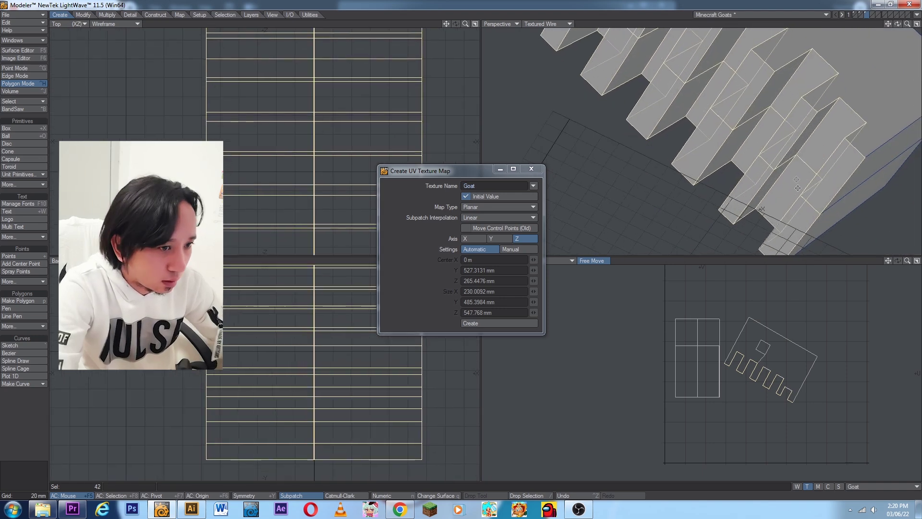
Step: Cut the selected tooth polygons out of the head and paste them into the next empty layer
{"action": "key", "text": "ctrl+x"}
{"action": "scroll", "coordinate": [869, 73], "scroll_direction": "down", "scroll_amount": 3}
{"action": "left_click_drag", "start_coordinate": [868, 74], "coordinate": [788, 79], "text": "alt+shift"}
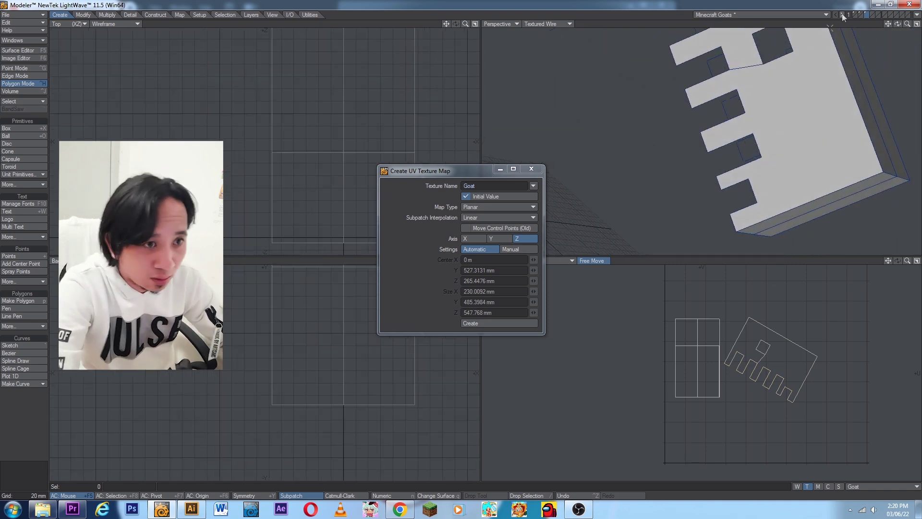
{"action": "left_click", "coordinate": [873, 14]}
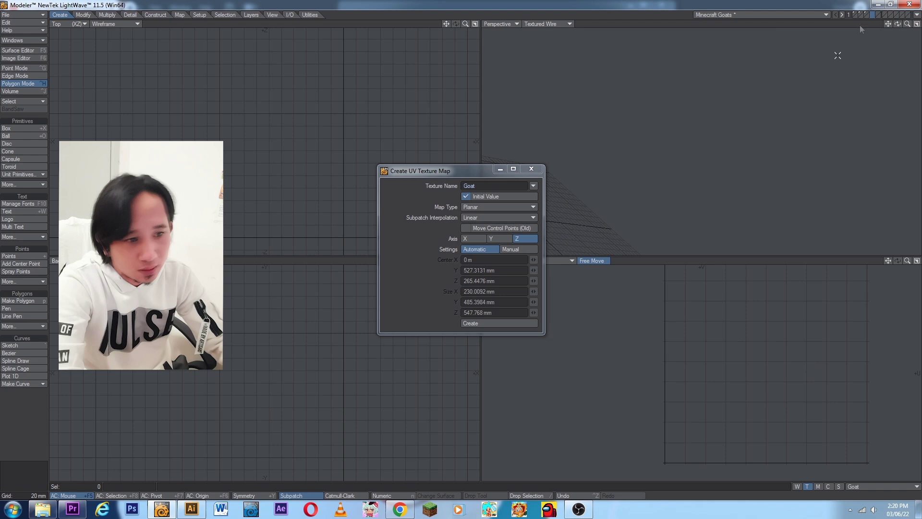
{"action": "key", "text": "ctrl+v"}
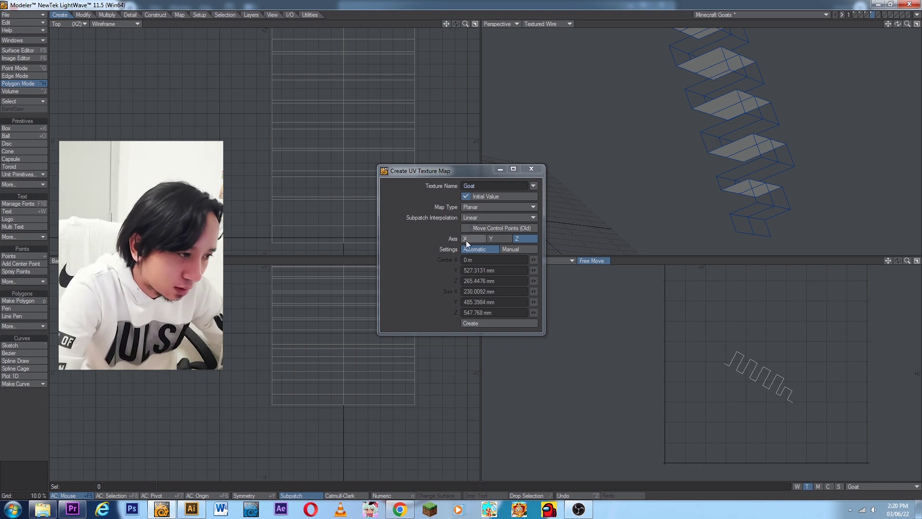
Step: Project the tooth polygons into the Goat UV map along the Y axis and narrow the UVs to about 39% width
{"action": "left_click", "coordinate": [495, 239]}
{"action": "left_click", "coordinate": [495, 239]}
{"action": "left_click", "coordinate": [497, 322]}
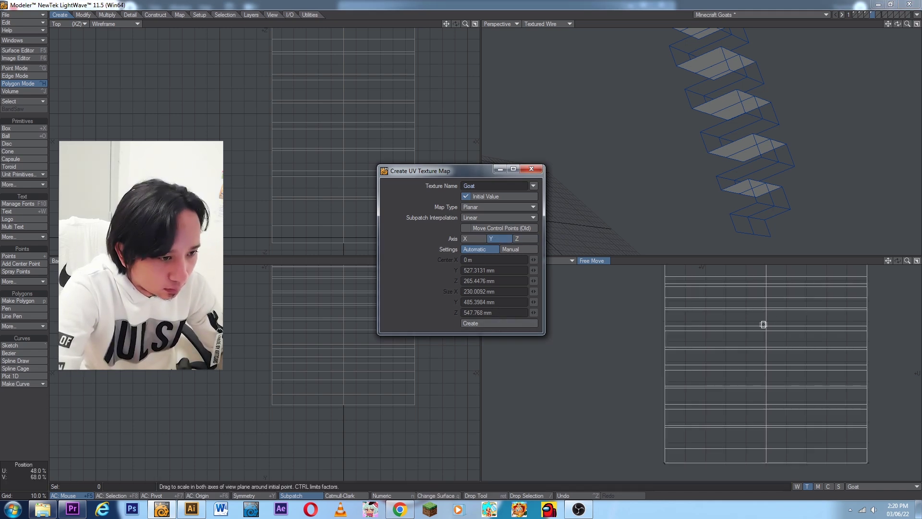
{"action": "left_click_drag", "start_coordinate": [766, 325], "coordinate": [728, 326]}
{"action": "key", "text": "space"}
{"action": "key", "text": "space"}
Step: Select the three UV points along the upper edge of the tooth strip and move them vertically up
{"action": "left_click_drag", "start_coordinate": [765, 237], "coordinate": [729, 233]}
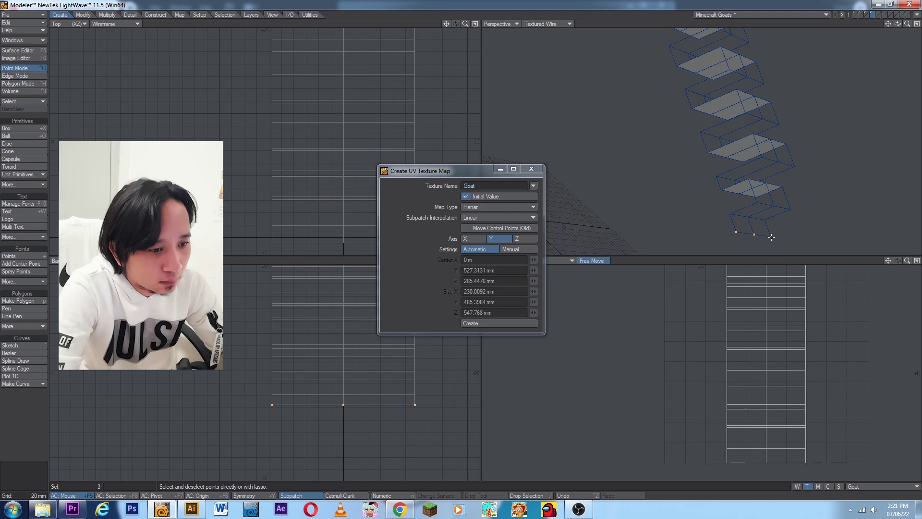
{"action": "left_click_drag", "start_coordinate": [777, 318], "coordinate": [761, 415], "text": "alt"}
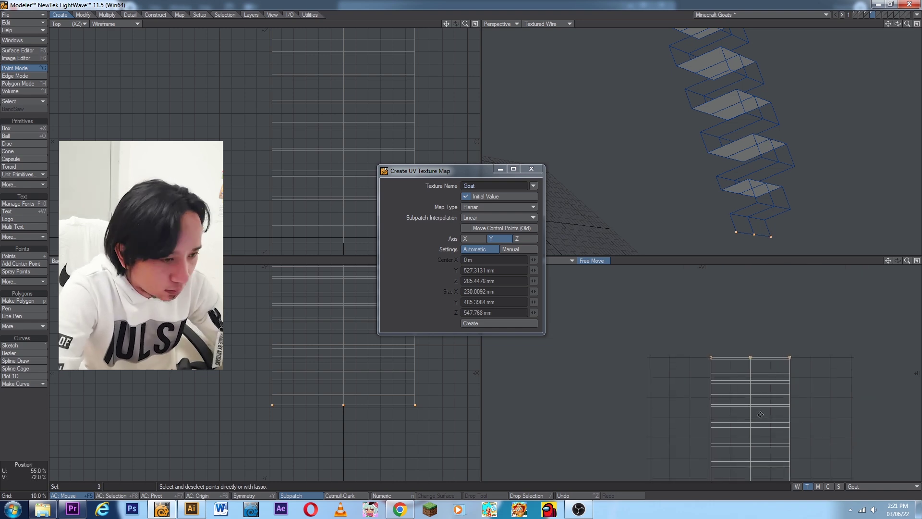
{"action": "scroll", "coordinate": [752, 304], "scroll_direction": "up", "scroll_amount": 3}
{"action": "key", "text": "t"}
{"action": "left_click_drag", "start_coordinate": [766, 459], "coordinate": [766, 369], "text": "ctrl"}
{"action": "key", "text": "space"}
Step: Extend the point selection downward to further rows of the tooth strip and move them up to unfold the compressed faces
{"action": "right_click_drag", "start_coordinate": [622, 288], "coordinate": [877, 318], "text": "shift"}
{"action": "scroll", "coordinate": [752, 418], "scroll_direction": "down", "scroll_amount": 1}
{"action": "key", "text": "t"}
{"action": "mouse_move", "coordinate": [761, 476]}
{"action": "left_mouse_down", "text": "ctrl"}
{"action": "mouse_move", "coordinate": [761, 407]}
{"action": "mouse_move", "coordinate": [761, 458]}
{"action": "mouse_move", "coordinate": [761, 448]}
{"action": "left_mouse_up", "text": "ctrl"}
{"action": "key", "text": "space"}
{"action": "right_click_drag", "start_coordinate": [684, 413], "coordinate": [814, 461], "text": "shift"}
{"action": "key", "text": "t"}
{"action": "mouse_move", "coordinate": [770, 476]}
{"action": "left_mouse_down", "text": "ctrl"}
{"action": "mouse_move", "coordinate": [770, 404]}
{"action": "mouse_move", "coordinate": [765, 415]}
{"action": "left_mouse_up", "text": "ctrl"}
{"action": "scroll", "coordinate": [776, 437], "scroll_direction": "down", "scroll_amount": 1}
{"action": "scroll", "coordinate": [692, 433], "scroll_direction": "down", "scroll_amount": 1}
Step: Spread the strip's lowest rows by selecting all points above each gap and moving them vertically up, leaving the base row in place
{"action": "key", "text": "space"}
{"action": "right_click_drag", "start_coordinate": [701, 441], "coordinate": [759, 436], "text": "shift"}
{"action": "key", "text": "t"}
{"action": "left_click_drag", "start_coordinate": [750, 473], "coordinate": [739, 398], "text": "ctrl"}
{"action": "left_click_drag", "start_coordinate": [739, 422], "coordinate": [739, 389], "text": "ctrl"}
{"action": "key", "text": "space"}
{"action": "right_click_drag", "start_coordinate": [685, 462], "coordinate": [759, 463], "text": "shift"}
{"action": "key", "text": "t"}
{"action": "scroll", "coordinate": [718, 464], "scroll_direction": "down", "scroll_amount": 1}
{"action": "mouse_move", "coordinate": [725, 468]}
{"action": "left_mouse_down", "text": "ctrl"}
{"action": "mouse_move", "coordinate": [725, 447]}
{"action": "mouse_move", "coordinate": [723, 461]}
{"action": "left_mouse_up", "text": "ctrl"}
{"action": "key", "text": "ctrl+z"}
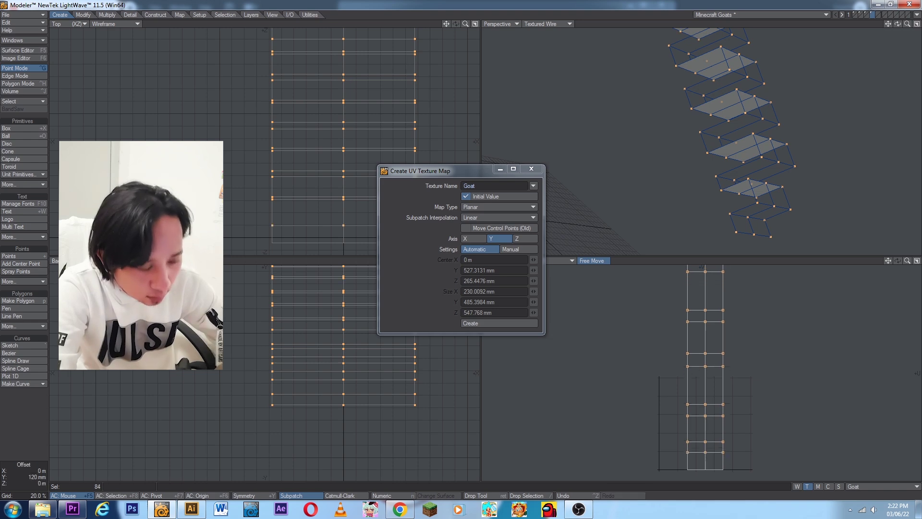
{"action": "key", "text": "space"}
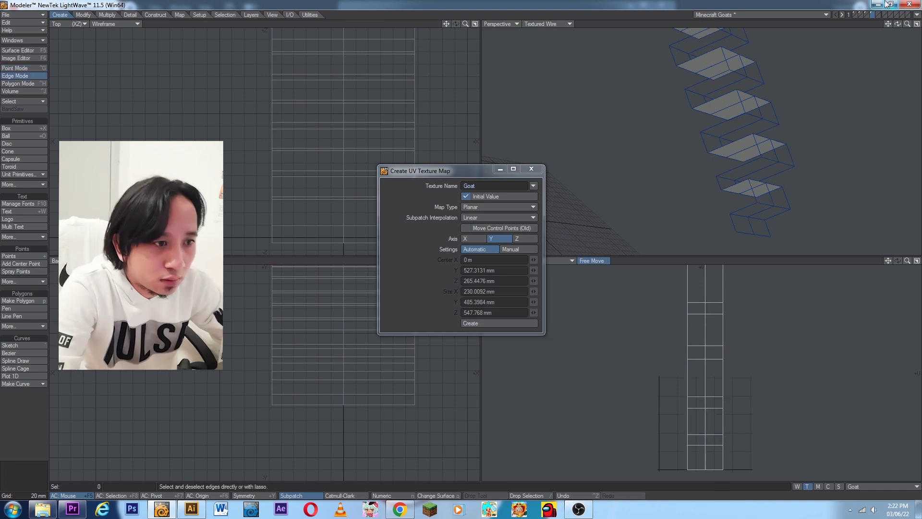
Step: Show the head layer in the background, scale the tooth strip's UVs down and move them near the UV square's right edge
{"action": "left_click", "coordinate": [868, 17]}
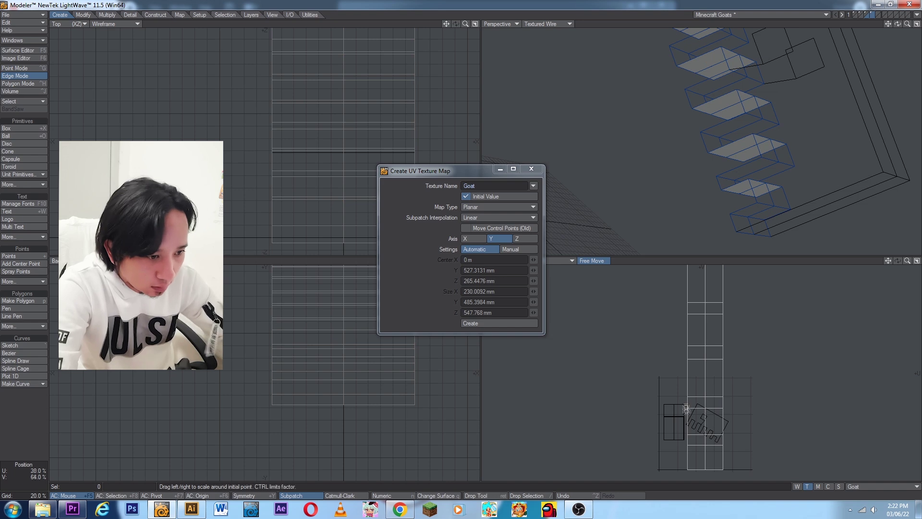
{"action": "left_click_drag", "start_coordinate": [683, 416], "coordinate": [650, 416]}
{"action": "left_click_drag", "start_coordinate": [712, 405], "coordinate": [789, 405], "text": "ctrl+alt"}
{"action": "left_click_drag", "start_coordinate": [686, 426], "coordinate": [787, 436]}
{"action": "left_click_drag", "start_coordinate": [692, 381], "coordinate": [681, 381], "text": "ctrl+alt"}
Step: Shrink the tooth strip's UVs uniformly so their full height fits inside the UV square
{"action": "scroll", "coordinate": [681, 381], "scroll_direction": "down", "scroll_amount": 2}
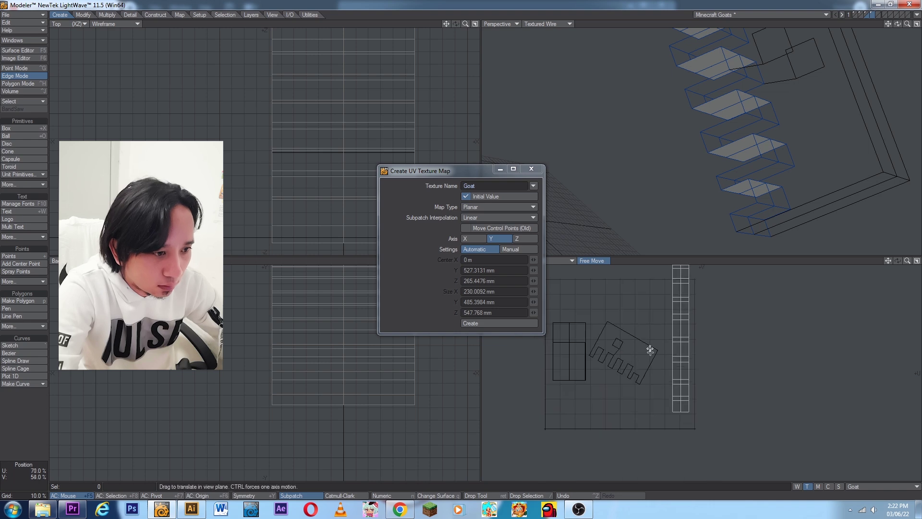
{"action": "scroll", "coordinate": [659, 362], "scroll_direction": "down", "scroll_amount": 1}
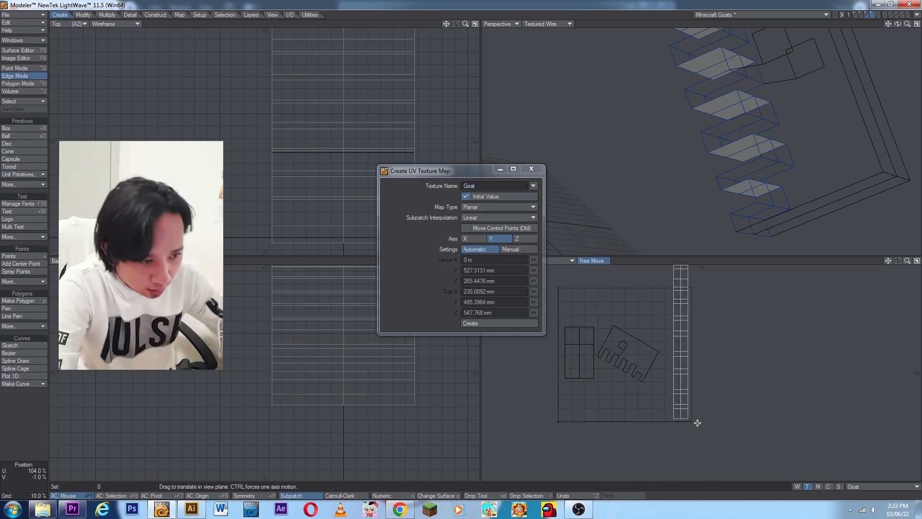
{"action": "left_click_drag", "start_coordinate": [684, 424], "coordinate": [670, 423]}
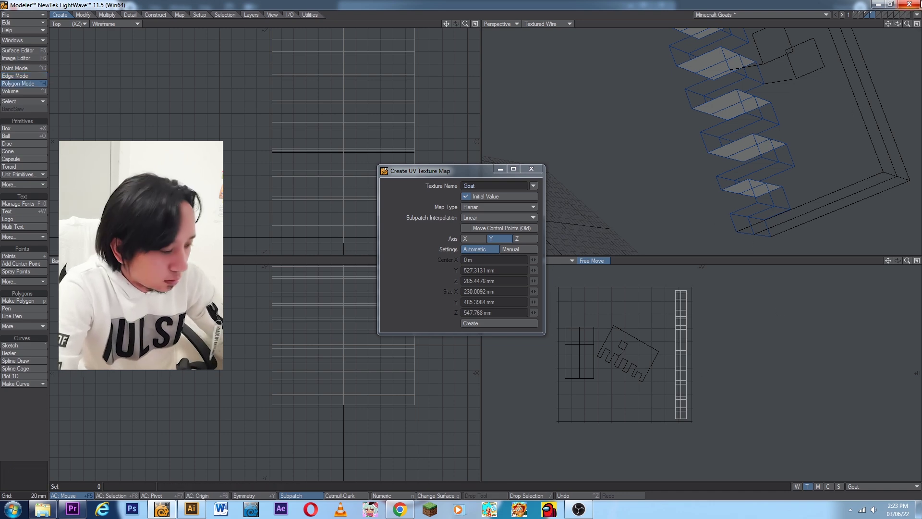
Step: Cut the tooth polygons from their layer and paste them back into the head's layer
{"action": "key", "text": "slash"}
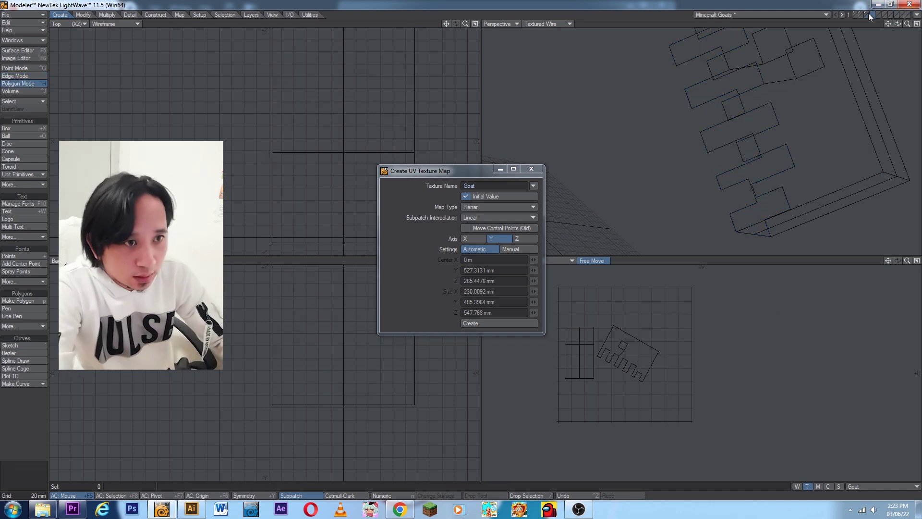
{"action": "left_click", "coordinate": [865, 14]}
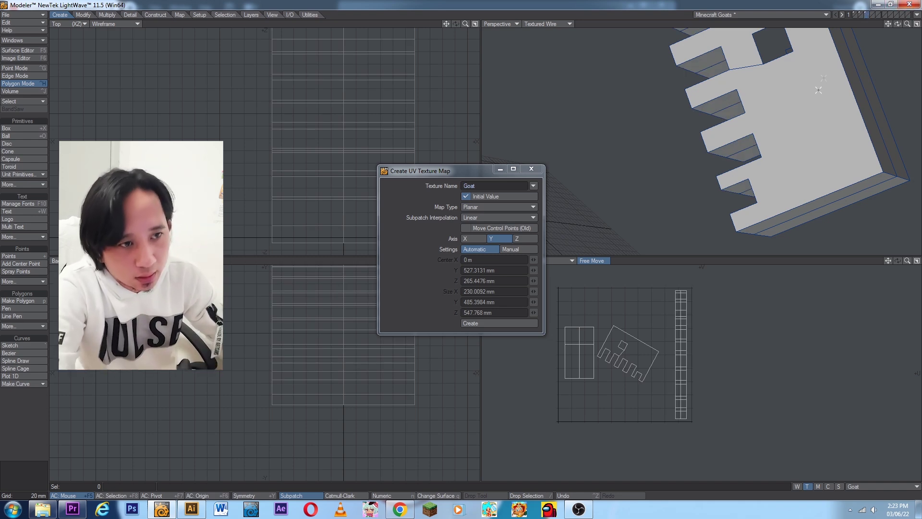
{"action": "scroll", "coordinate": [815, 91], "scroll_direction": "down", "scroll_amount": 3}
{"action": "left_click_drag", "start_coordinate": [815, 91], "coordinate": [717, 137], "text": "alt+shift"}
Step: Merge the head's points with the Automatic range, then select its large side face and expand the selection to the adjacent polygons
{"action": "key", "text": "space"}
{"action": "key", "text": "space"}
{"action": "left_click", "coordinate": [717, 138]}
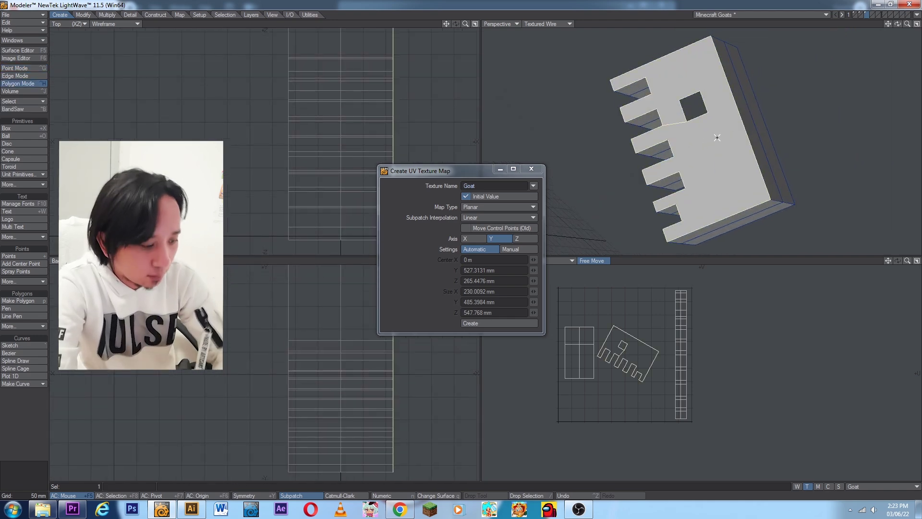
{"action": "left_click", "coordinate": [717, 138]}
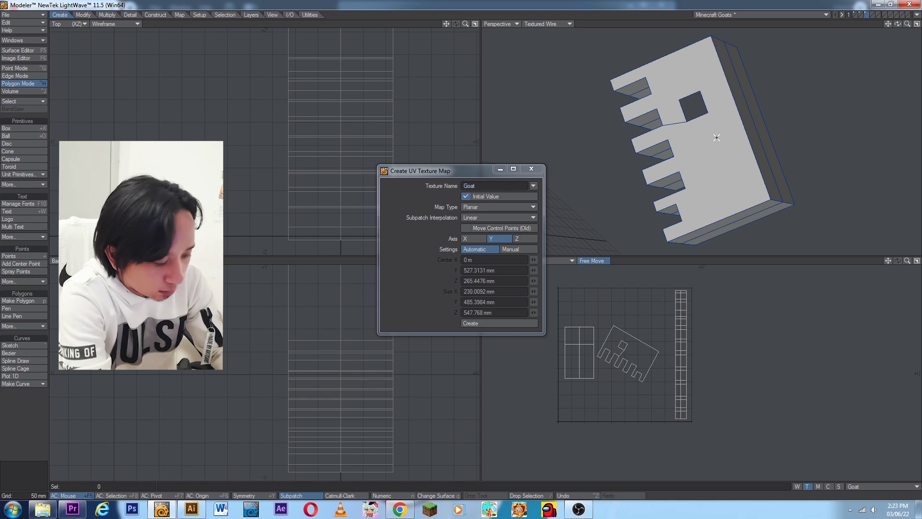
{"action": "key", "text": "m"}
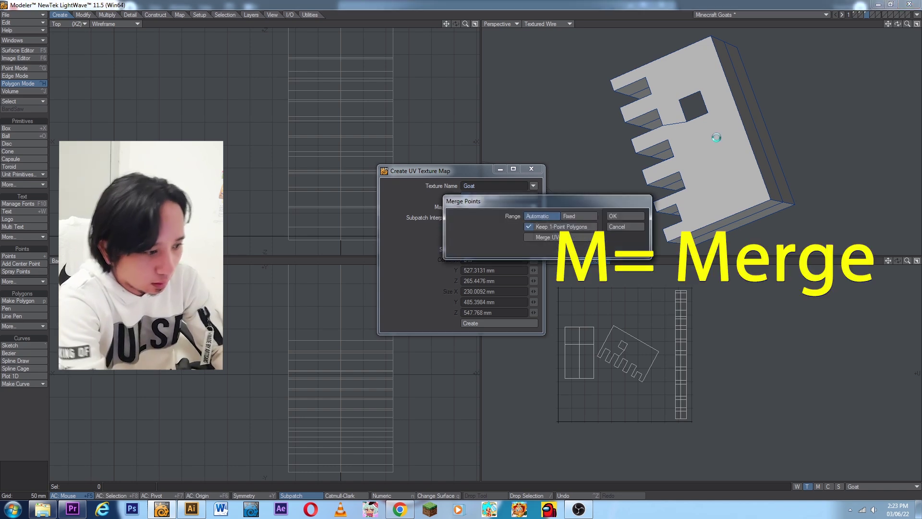
{"action": "key", "text": "Return"}
{"action": "left_click", "coordinate": [716, 138]}
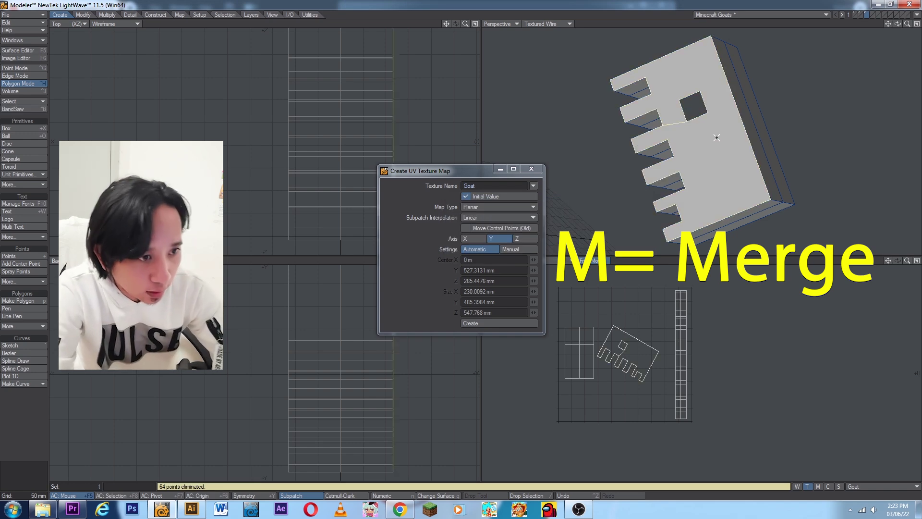
{"action": "key", "text": "bracketright"}
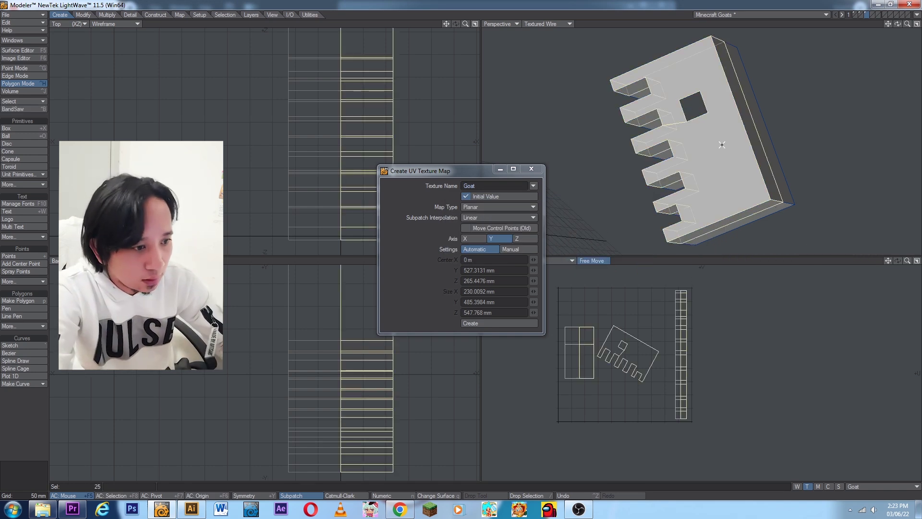
Step: Unwrap the remaining goat parts onto the Goat map with planar projections, laying out their faces and tooth strips
{"action": "key", "text": "ctrl+g"}
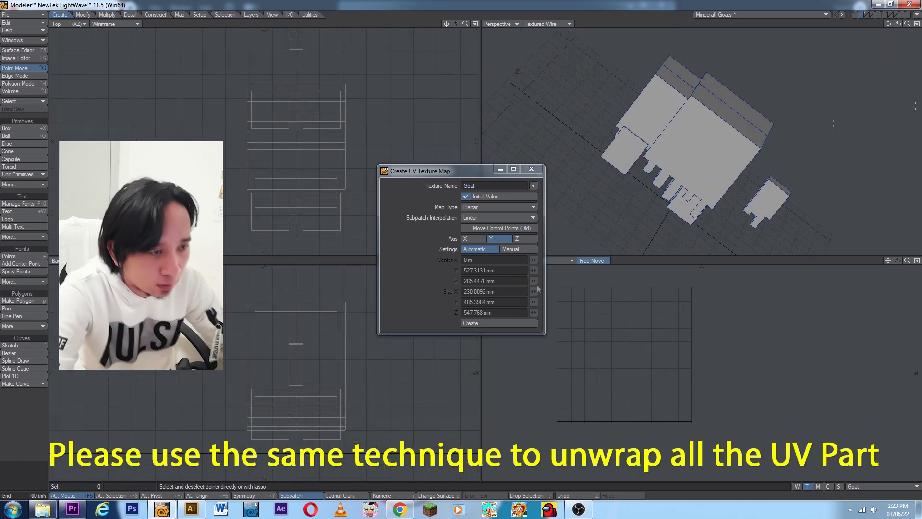
{"action": "left_click_drag", "start_coordinate": [692, 135], "coordinate": [700, 139], "text": "alt"}
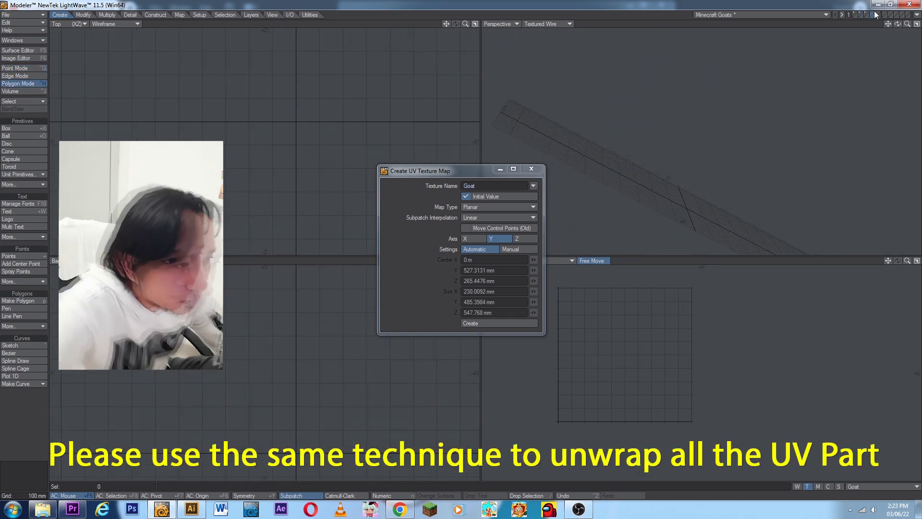
{"action": "left_click", "coordinate": [489, 322]}
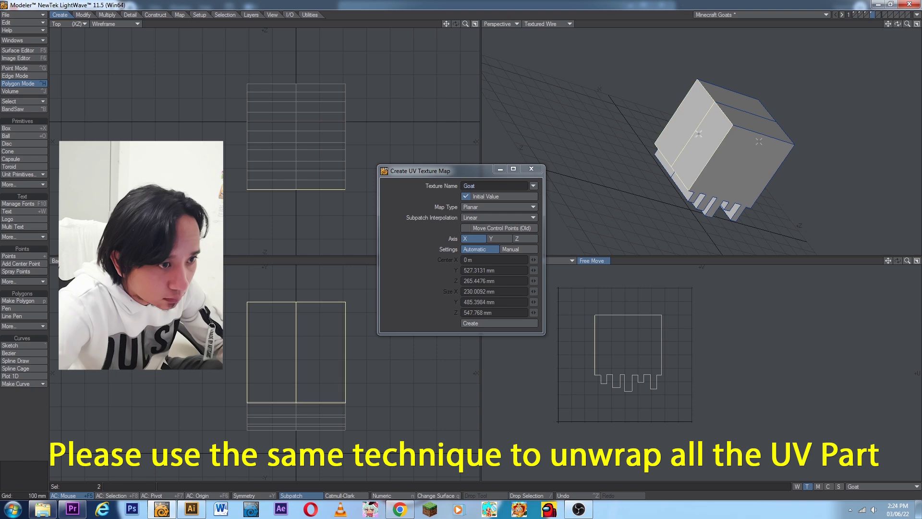
{"action": "left_click_drag", "start_coordinate": [565, 302], "coordinate": [537, 303]}
{"action": "left_click_drag", "start_coordinate": [590, 336], "coordinate": [622, 322], "text": "alt"}
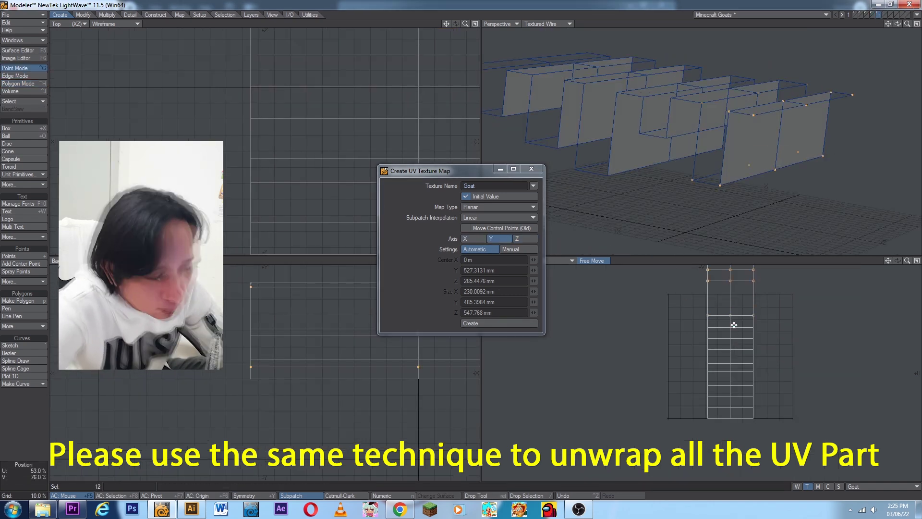
{"action": "left_click_drag", "start_coordinate": [708, 349], "coordinate": [748, 378]}
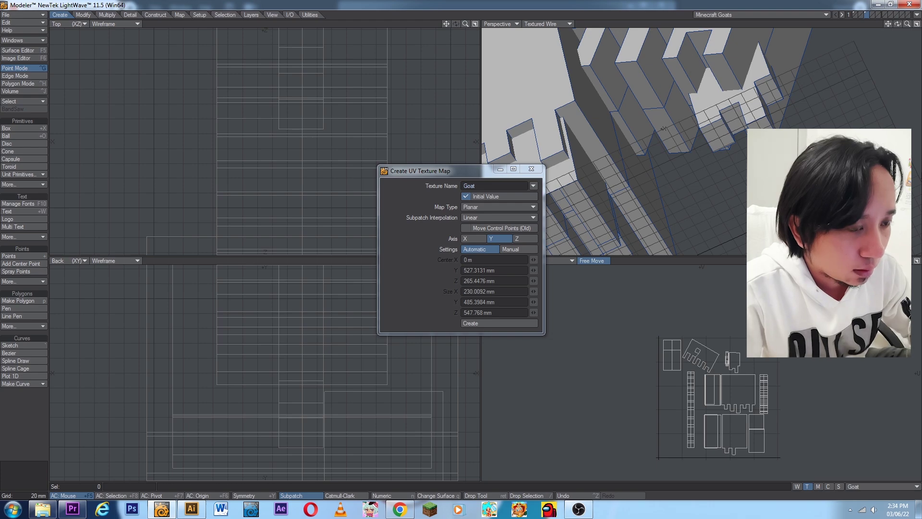
Step: Start an EPS export of the model with the view set to Texture UV and grid drawing turned off
{"action": "key", "text": "a"}
{"action": "left_click_drag", "start_coordinate": [673, 139], "coordinate": [629, 149], "text": "alt"}
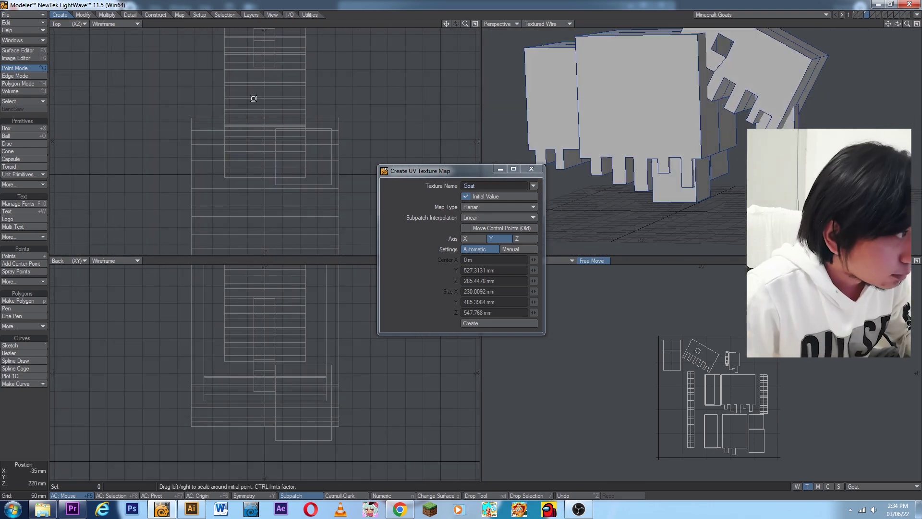
{"action": "left_click", "coordinate": [32, 15]}
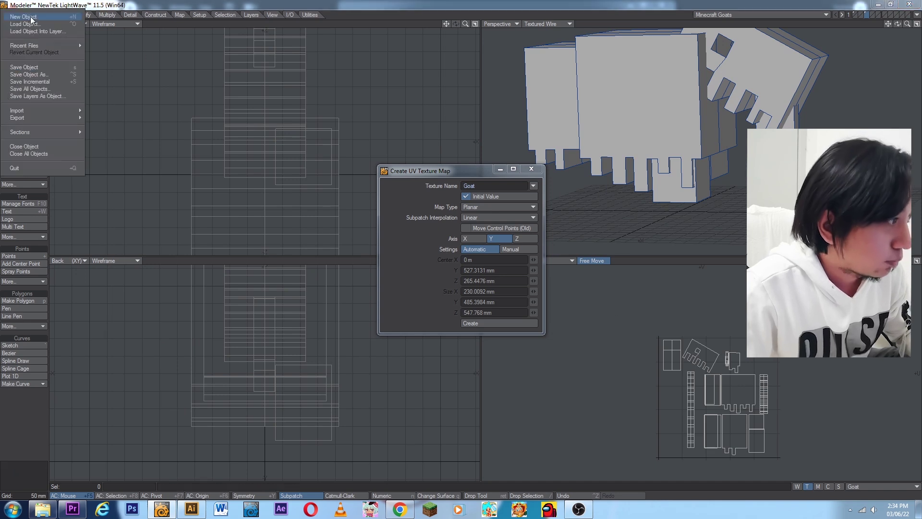
{"action": "mouse_move", "coordinate": [24, 119]}
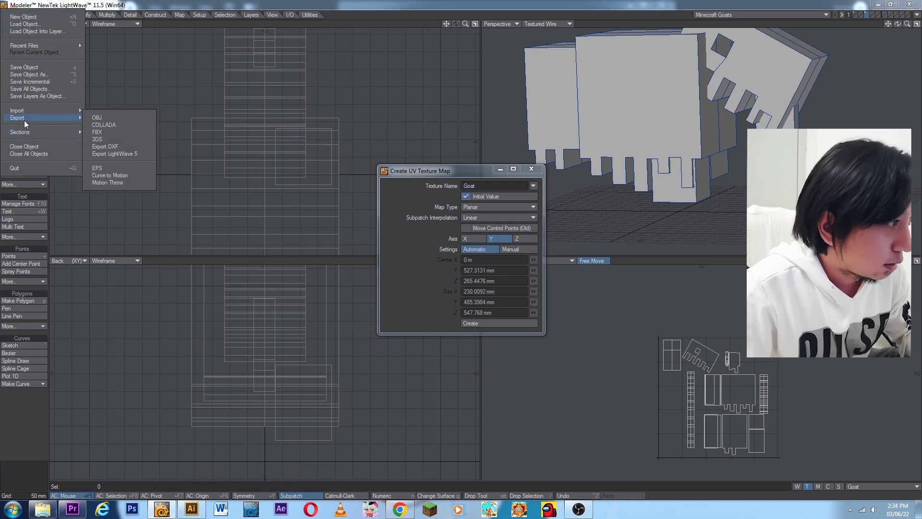
{"action": "left_click", "coordinate": [108, 171]}
{"action": "left_click", "coordinate": [546, 234]}
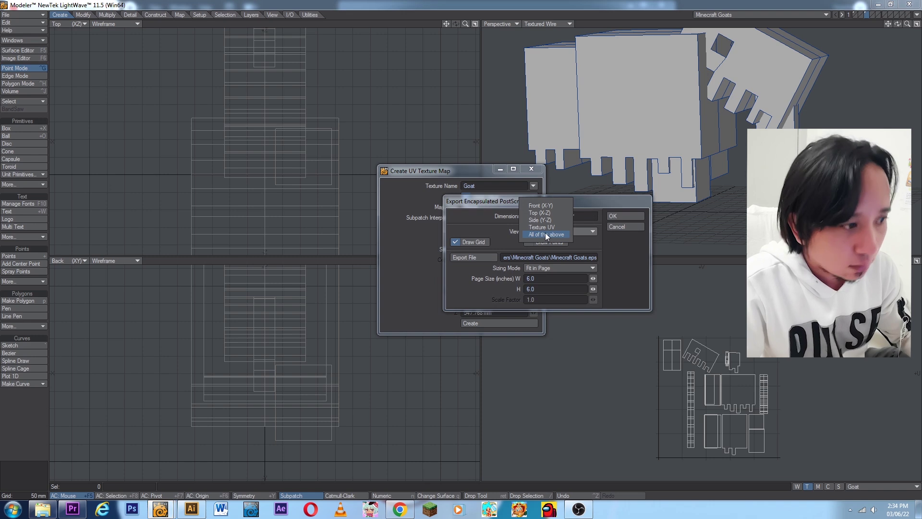
{"action": "left_click", "coordinate": [543, 227]}
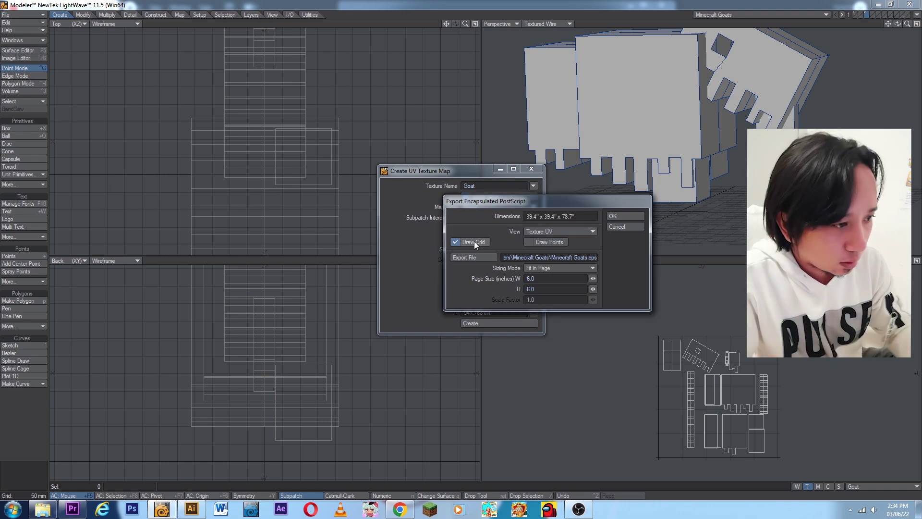
{"action": "left_click", "coordinate": [474, 242]}
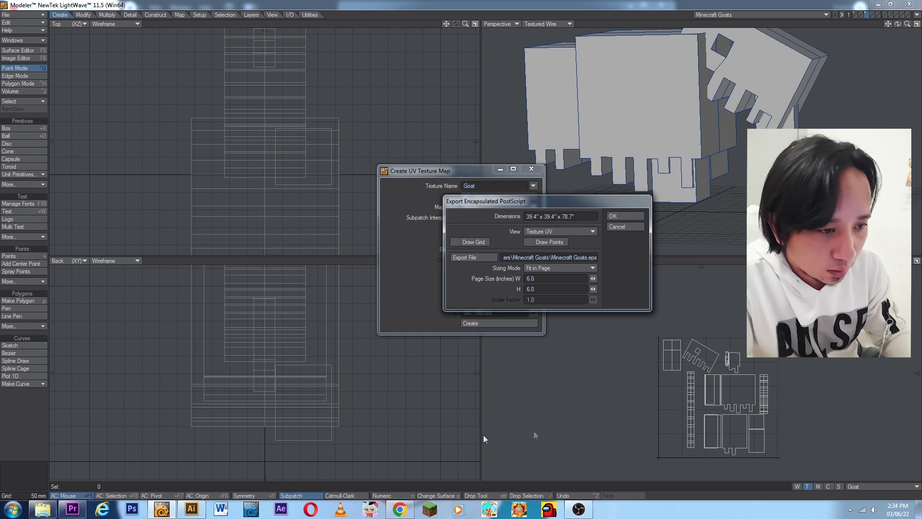
Step: Set the EPS page size to 10 inches wide and 10 inches high
{"action": "double_click", "coordinate": [536, 278]}
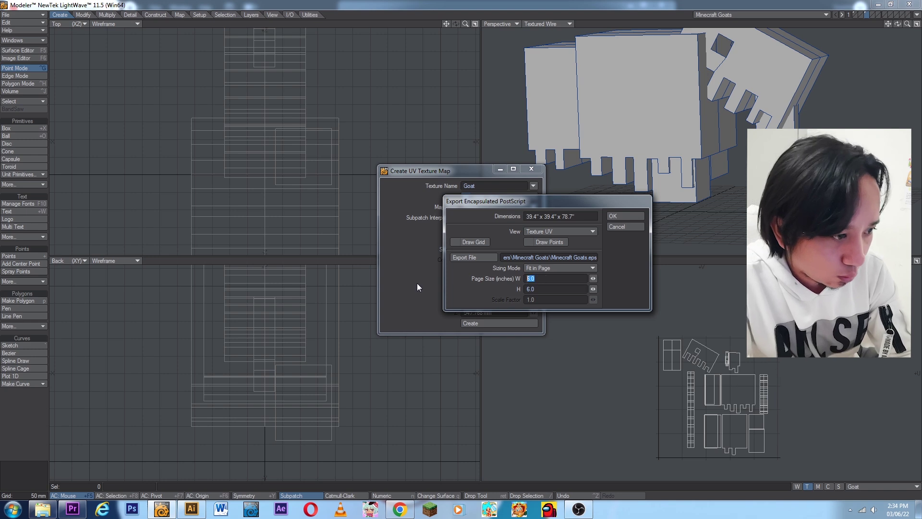
{"action": "type", "text": "10"}
{"action": "key", "text": "Tab"}
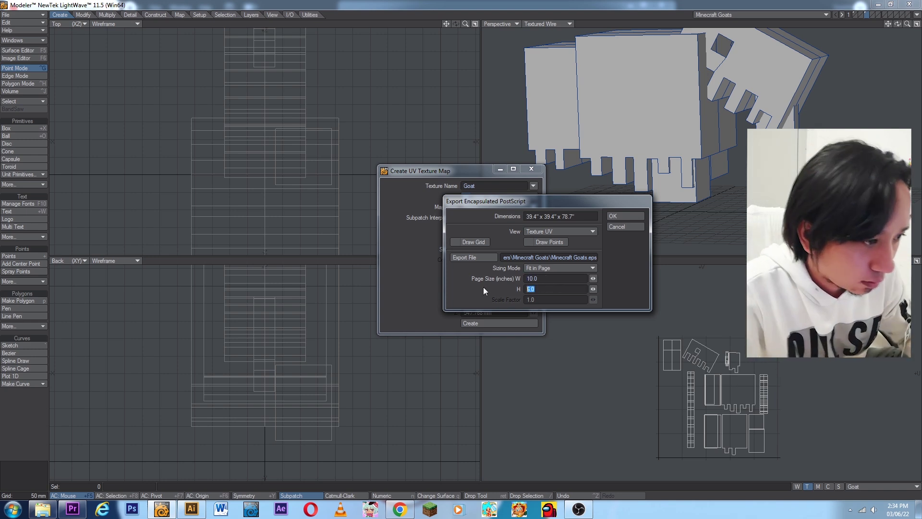
{"action": "type", "text": "10"}
{"action": "key", "text": "Tab"}
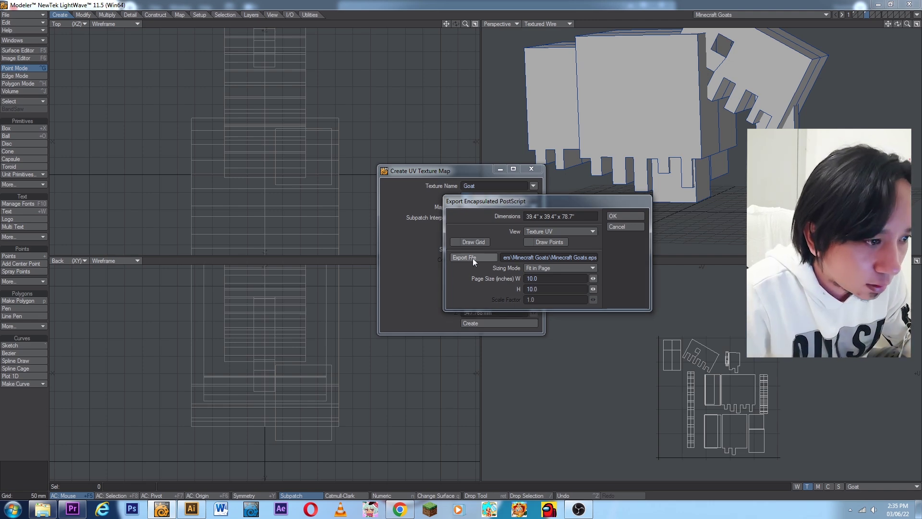
Step: Browse for the export file's location, create a Characters folder inside the Lightwave Images folder and open it
{"action": "left_click", "coordinate": [473, 258]}
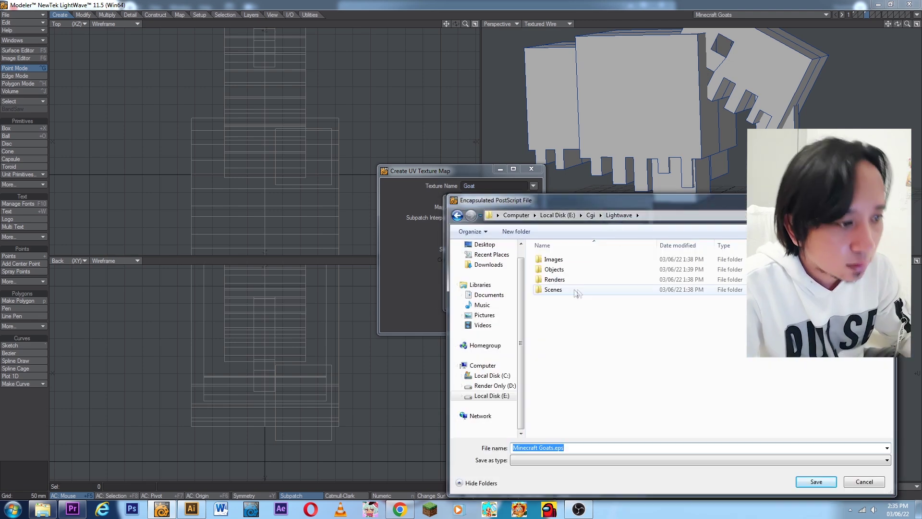
{"action": "double_click", "coordinate": [577, 259]}
{"action": "right_click", "coordinate": [572, 284]}
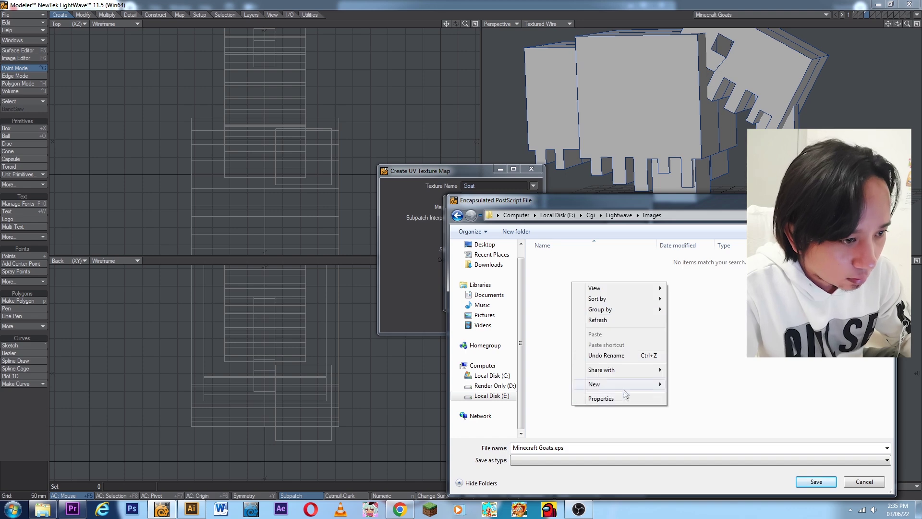
{"action": "mouse_move", "coordinate": [624, 383]}
{"action": "left_click", "coordinate": [704, 257]}
{"action": "type", "text": "Characters"}
{"action": "key", "text": "Return"}
{"action": "double_click", "coordinate": [705, 259]}
Step: Create a Mincraft Goat folder inside Characters and set the export file to Minecraft Goats.eps in it
{"action": "right_click", "coordinate": [672, 315]}
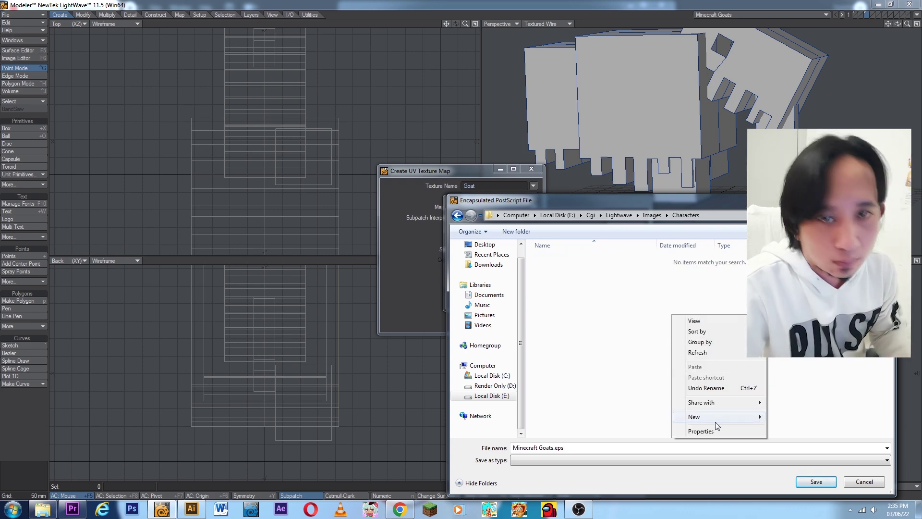
{"action": "mouse_move", "coordinate": [716, 421]}
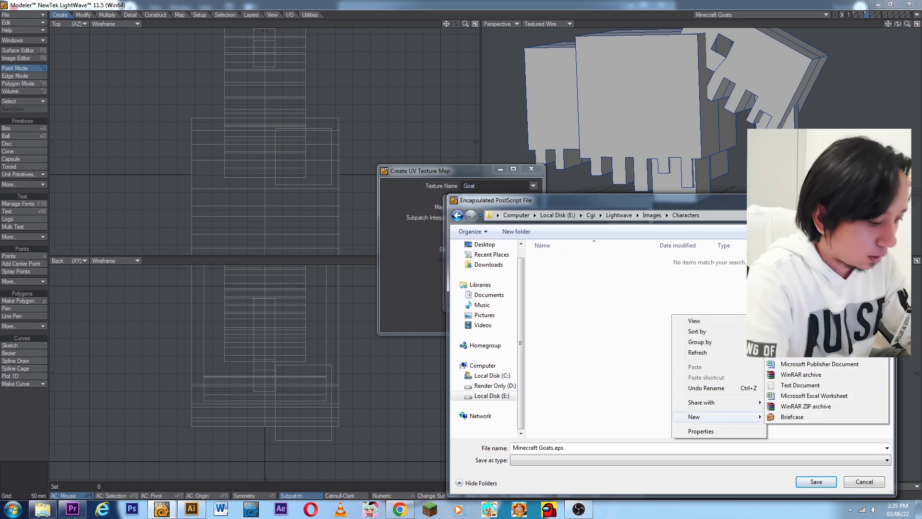
{"action": "left_click", "coordinate": [788, 338]}
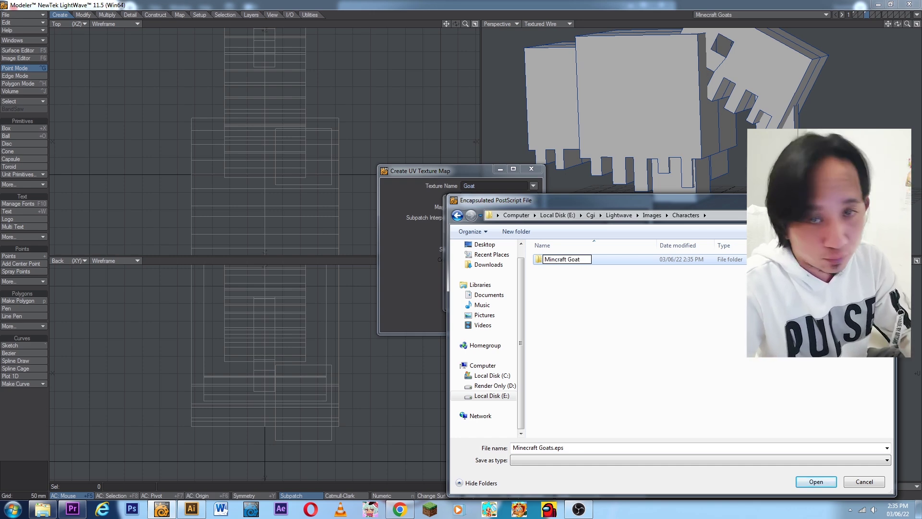
{"action": "key", "text": "Return"}
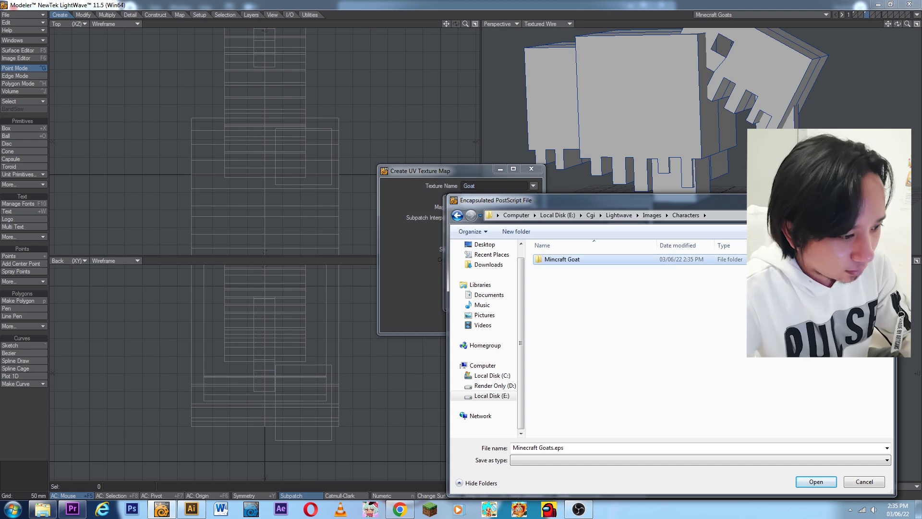
{"action": "key", "text": "Return"}
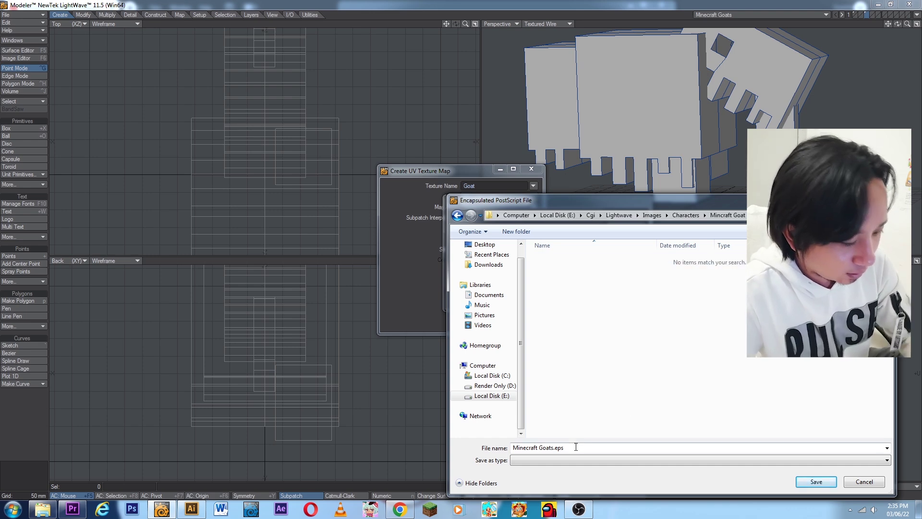
{"action": "left_click", "coordinate": [576, 447]}
{"action": "key", "text": "Return"}
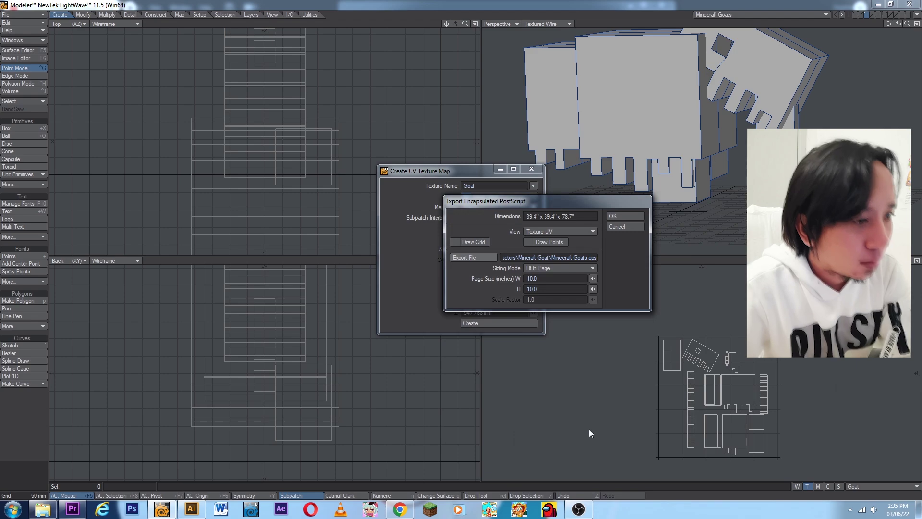